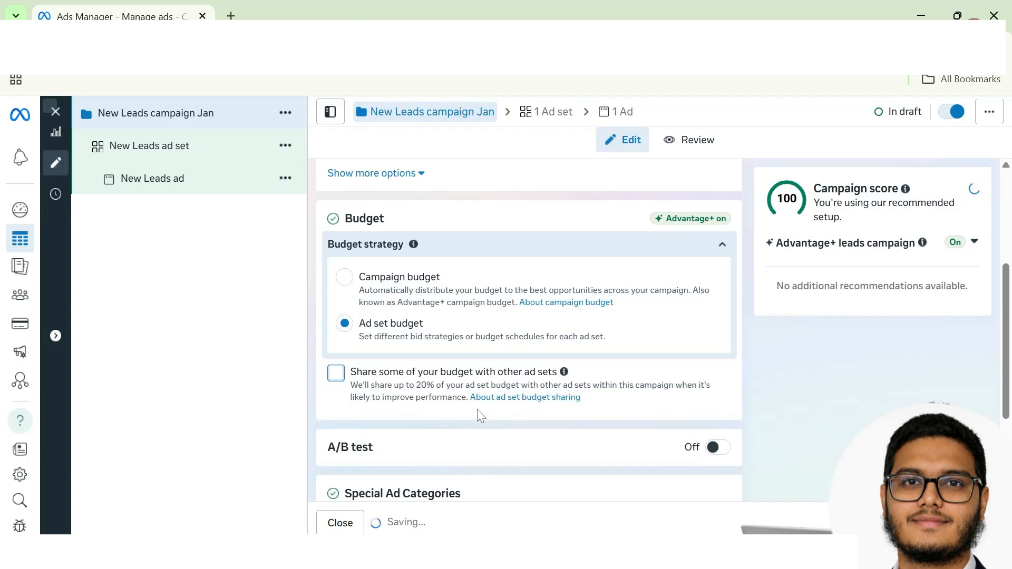
Step: Check the Special Ad Categories list and close it without declaring any category
{"action": "scroll", "coordinate": [500, 427], "scroll_direction": "down", "scroll_amount": 3}
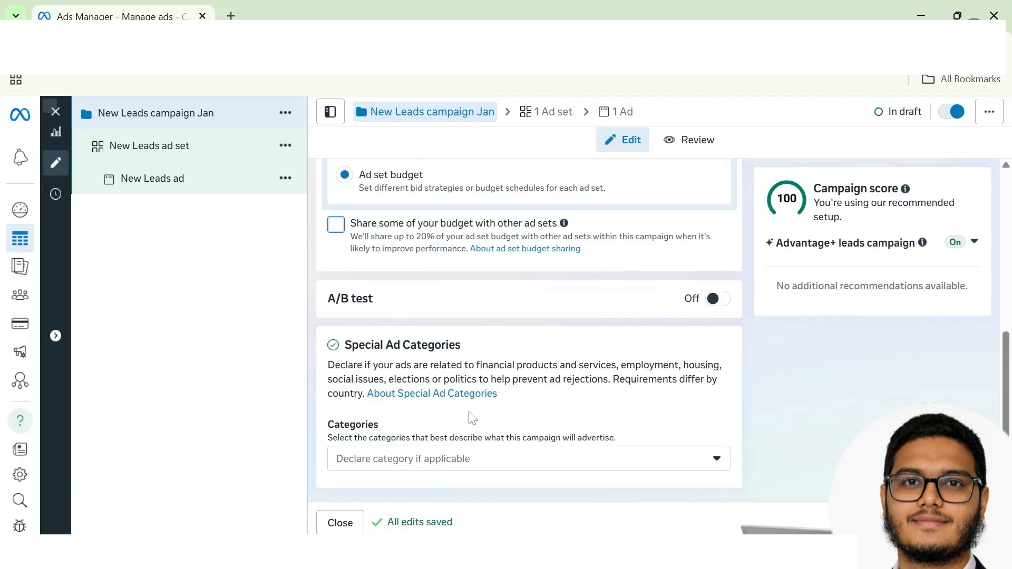
{"action": "left_click", "coordinate": [524, 461]}
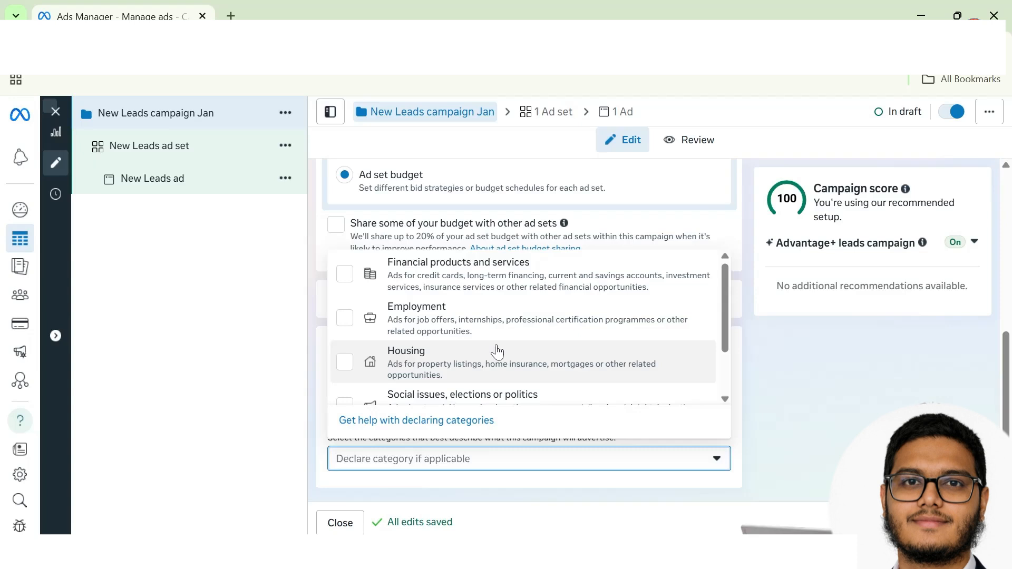
{"action": "left_click", "coordinate": [799, 419]}
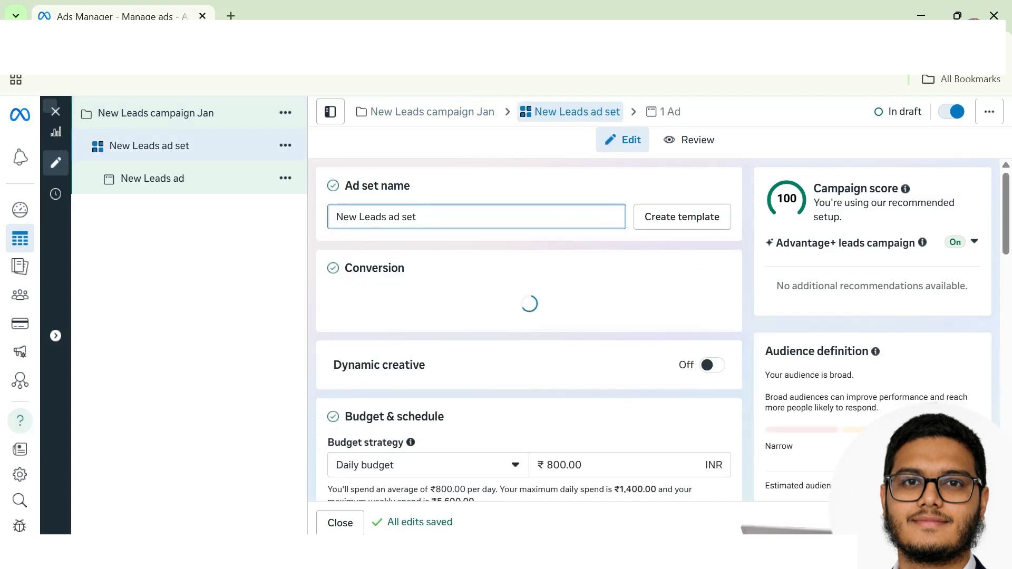
Step: Set the ad set's conversion location to Single > Instant forms
{"action": "scroll", "coordinate": [362, 296], "scroll_direction": "down", "scroll_amount": 1}
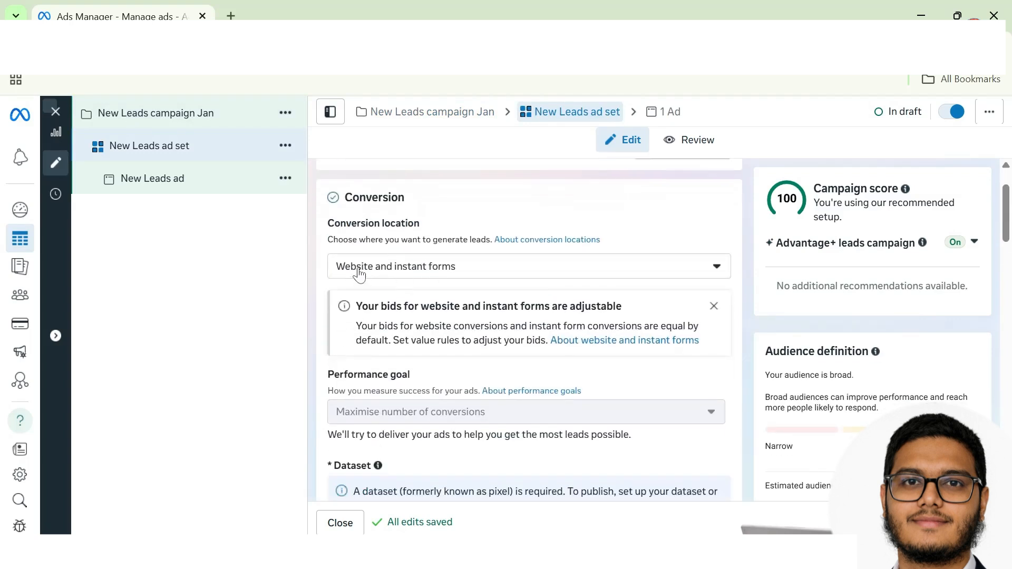
{"action": "left_click", "coordinate": [430, 268]}
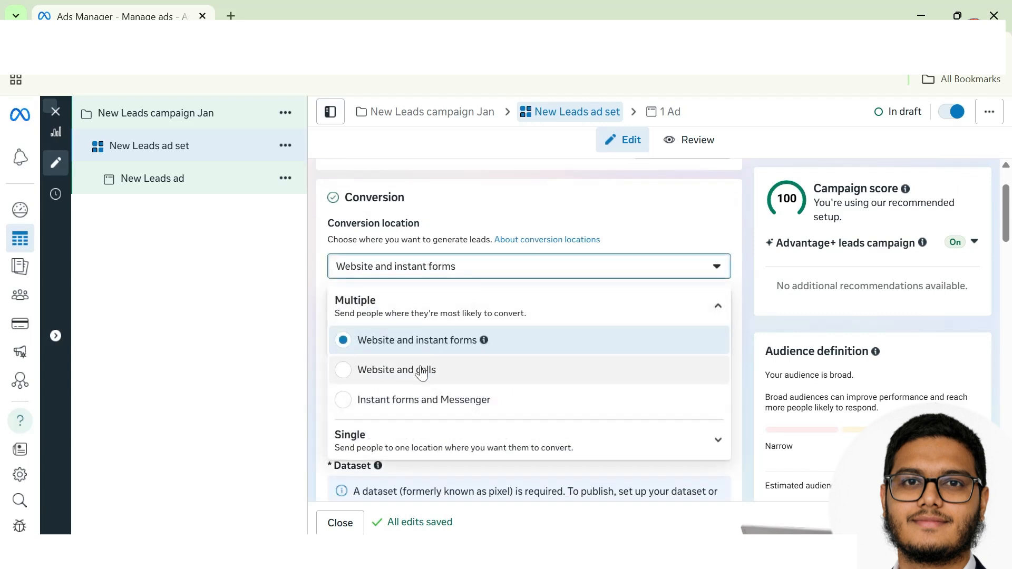
{"action": "left_click", "coordinate": [412, 439]}
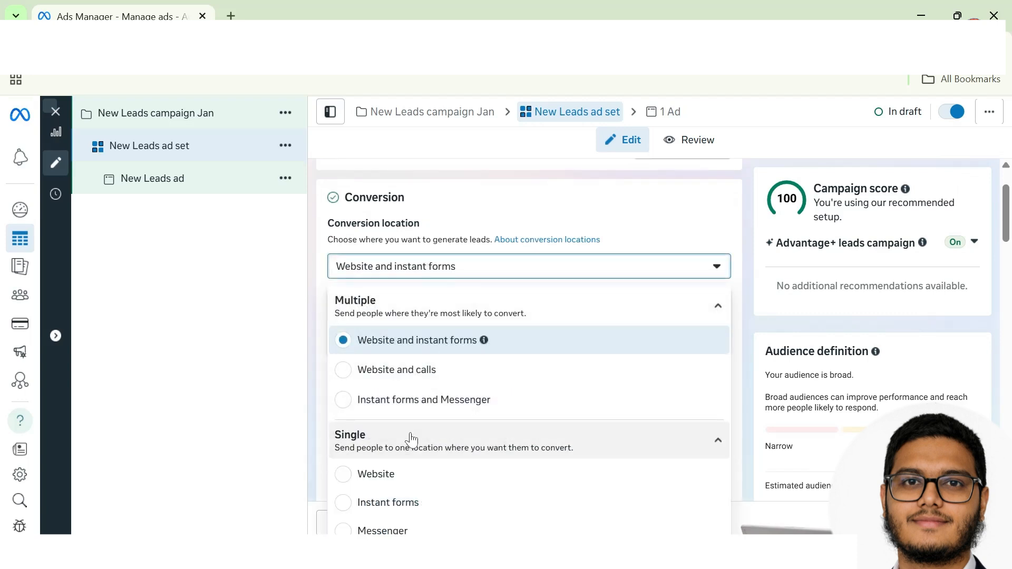
{"action": "left_click", "coordinate": [348, 507]}
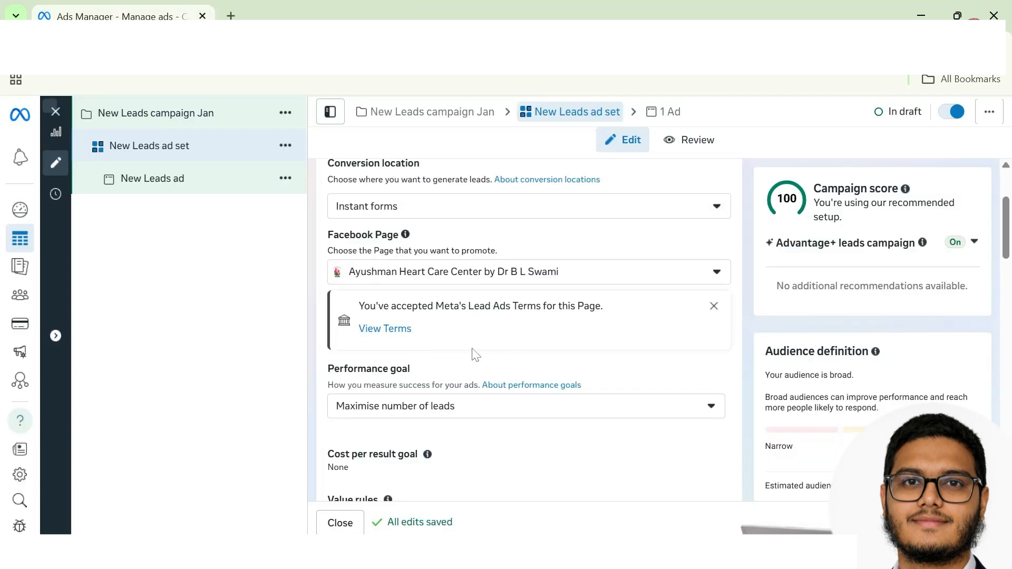
{"action": "scroll", "coordinate": [462, 352], "scroll_direction": "down", "scroll_amount": 1}
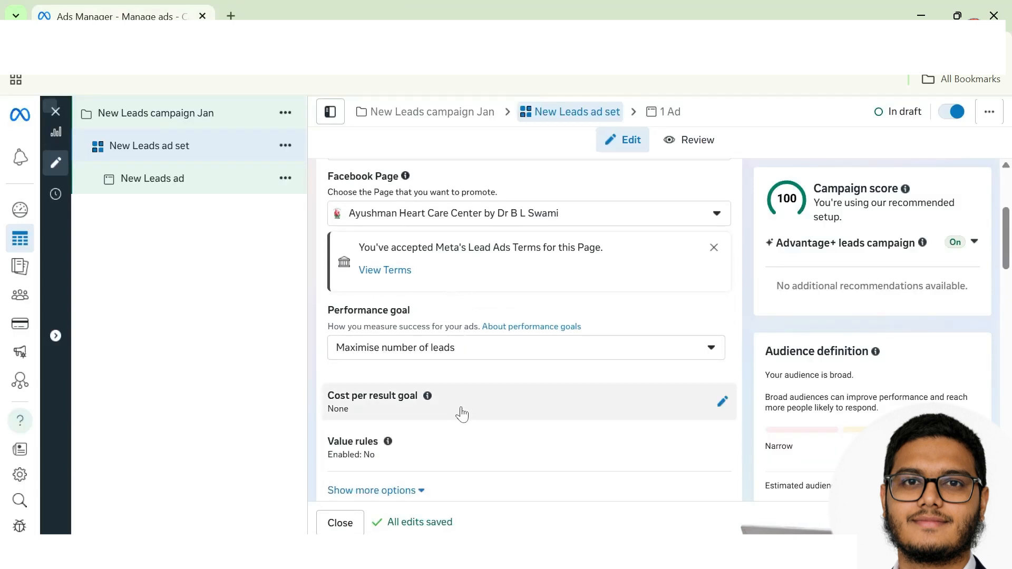
{"action": "scroll", "coordinate": [461, 413], "scroll_direction": "down", "scroll_amount": 1}
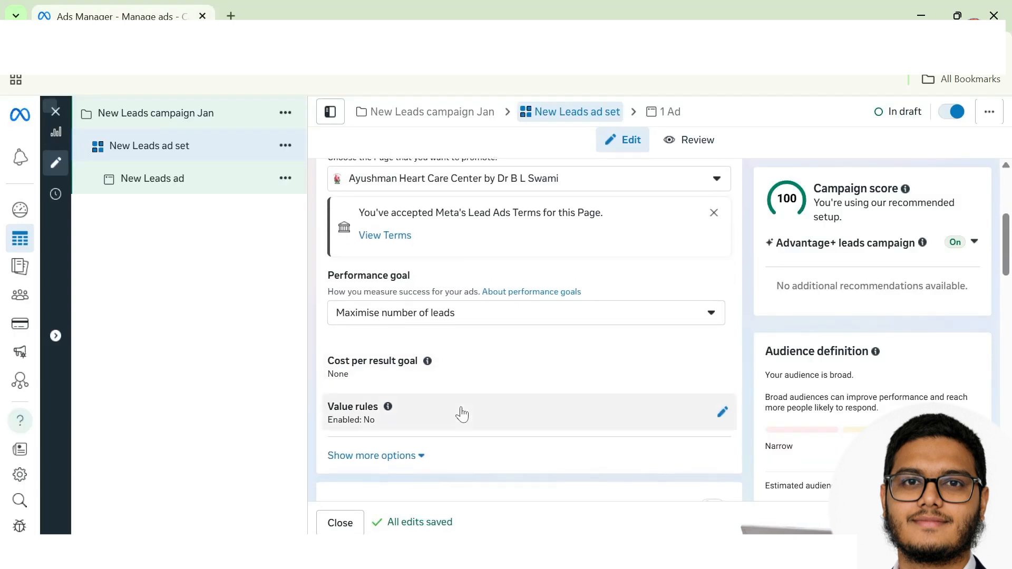
{"action": "left_click", "coordinate": [420, 321]}
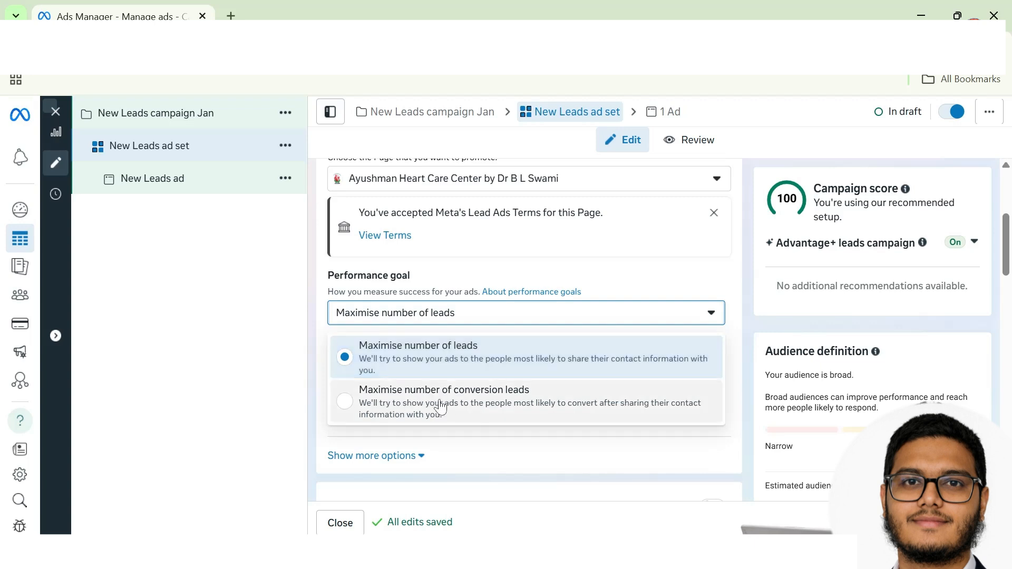
{"action": "left_click", "coordinate": [316, 385]}
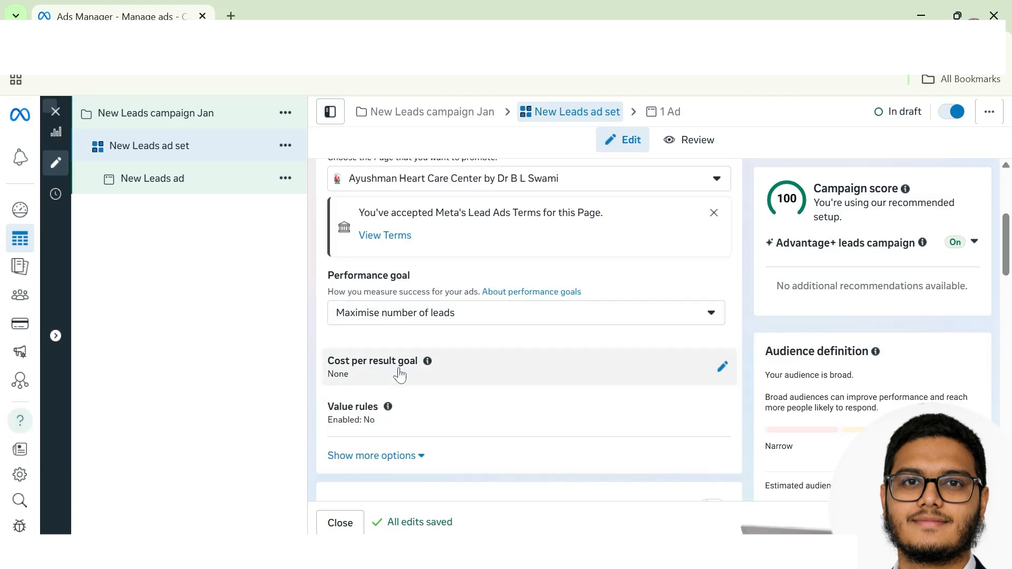
Step: Raise the ad set's daily budget from ₹800 to ₹1,000
{"action": "scroll", "coordinate": [415, 443], "scroll_direction": "down", "scroll_amount": 4}
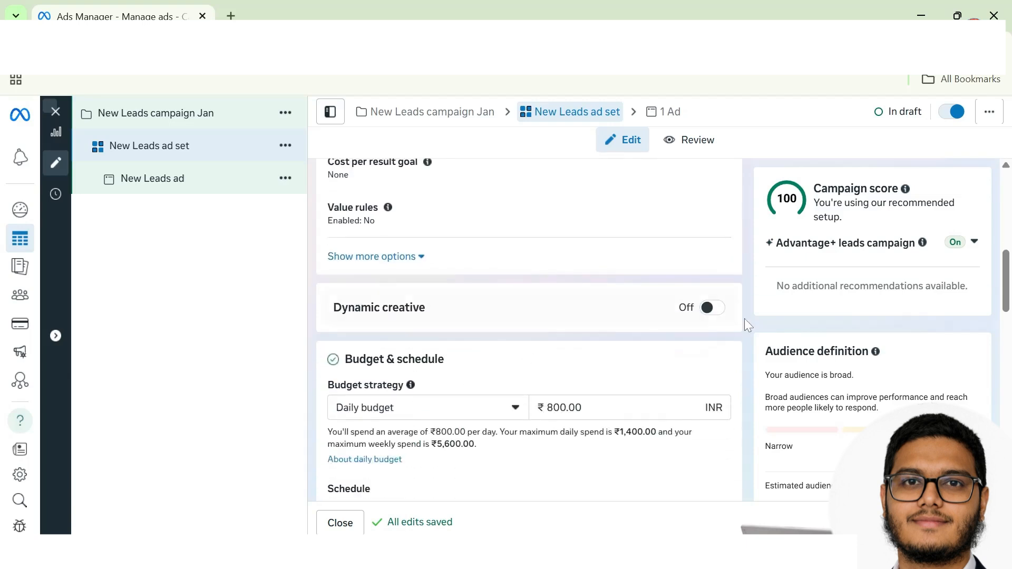
{"action": "scroll", "coordinate": [479, 364], "scroll_direction": "down", "scroll_amount": 3}
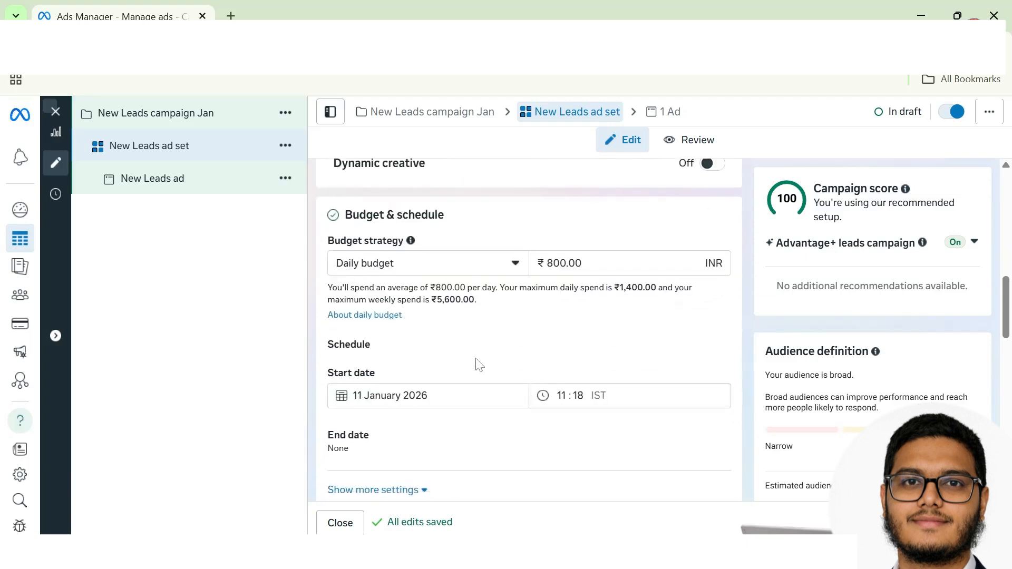
{"action": "left_click", "coordinate": [554, 263]}
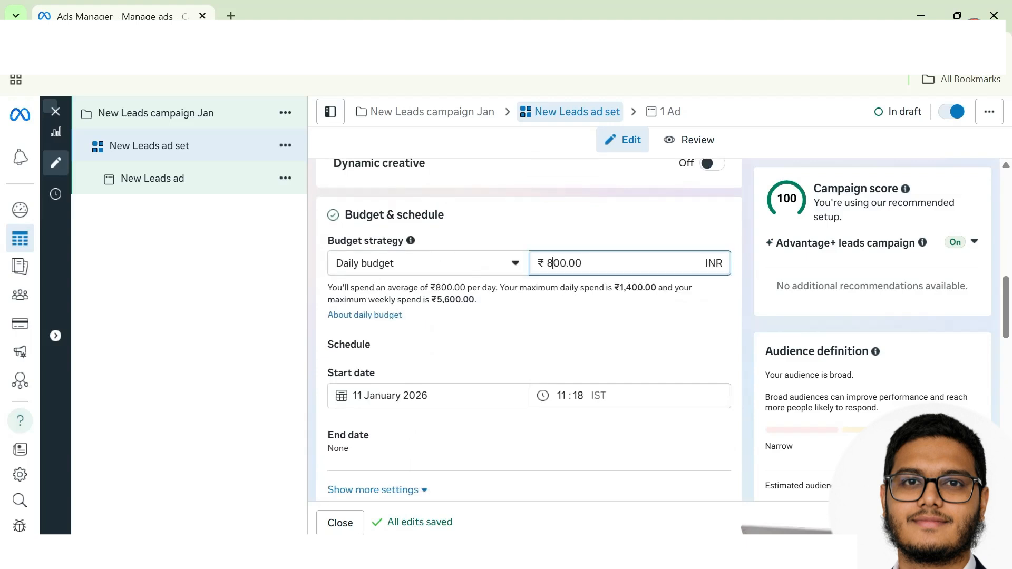
{"action": "key", "text": "BackSpace"}
{"action": "type", "text": "10"}
{"action": "left_click", "coordinate": [535, 240]}
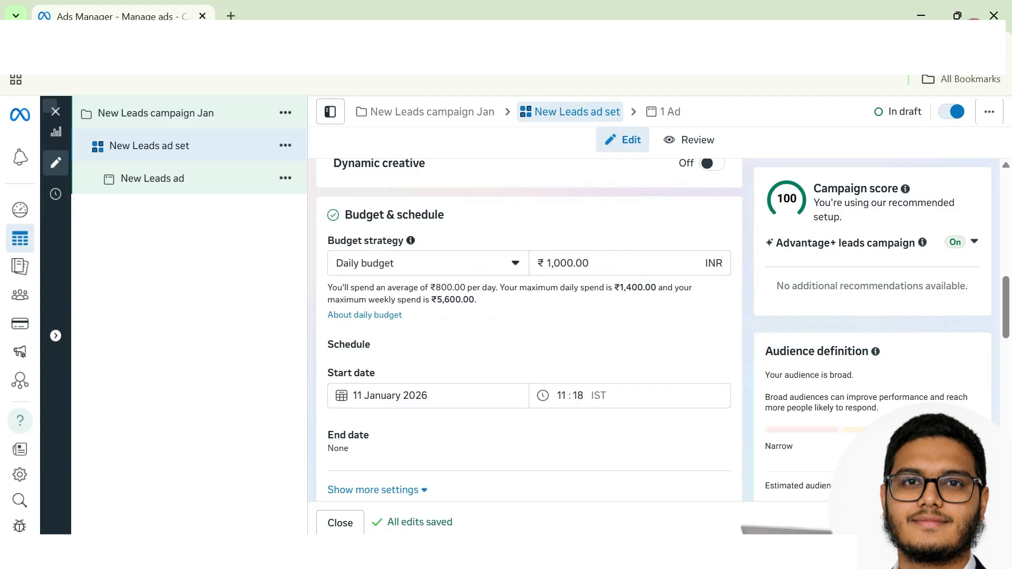
Step: Schedule the ad set to end on 20 January 2026
{"action": "scroll", "coordinate": [565, 327], "scroll_direction": "down", "scroll_amount": 1}
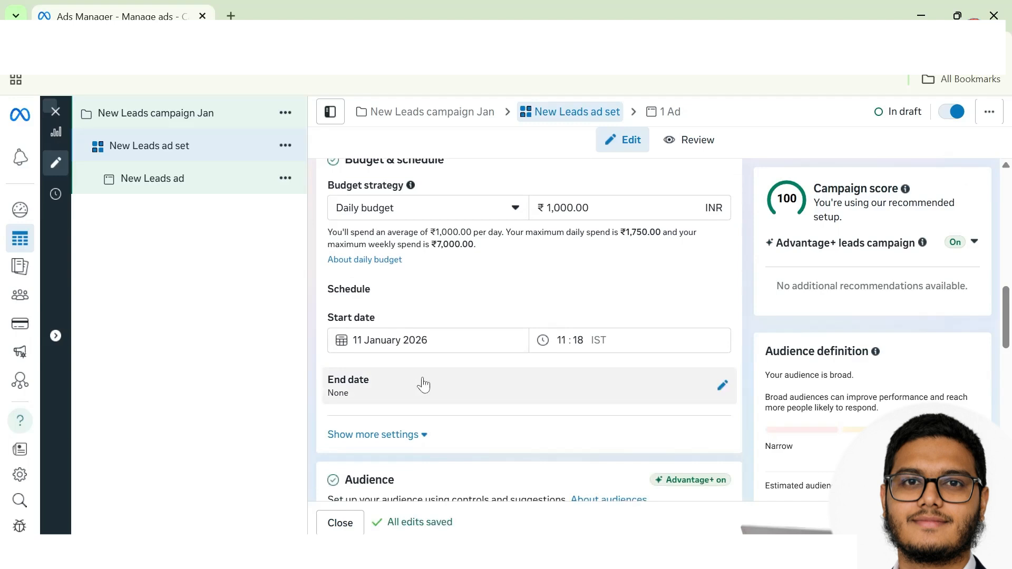
{"action": "left_click", "coordinate": [725, 394]}
{"action": "scroll", "coordinate": [562, 413], "scroll_direction": "down", "scroll_amount": 1}
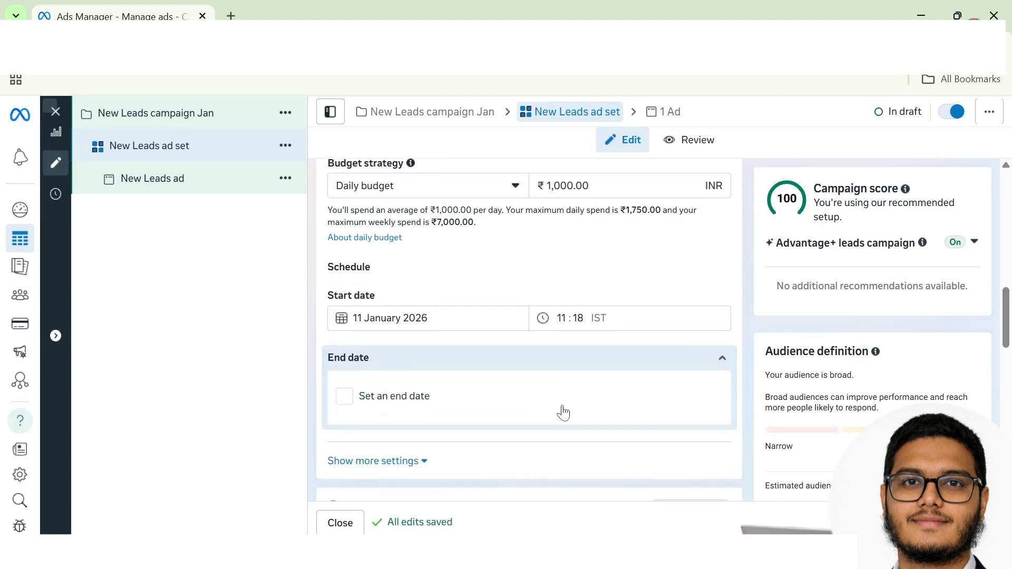
{"action": "left_click", "coordinate": [345, 370]}
{"action": "left_click", "coordinate": [492, 407]}
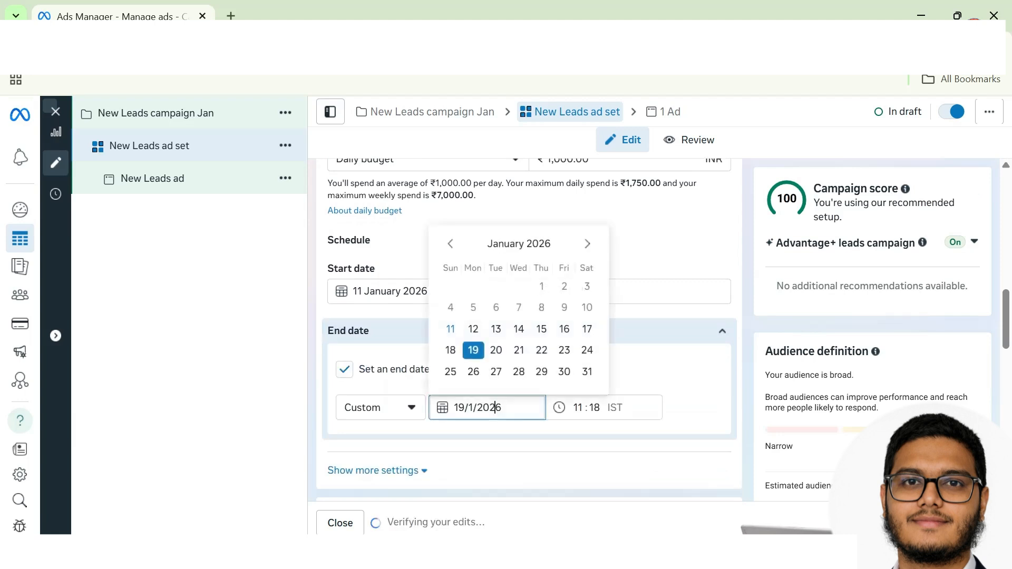
{"action": "left_click", "coordinate": [495, 351]}
{"action": "left_click", "coordinate": [312, 423]}
Step: Expand the audience section to show the suggested age, gender and targeting settings
{"action": "scroll", "coordinate": [311, 423], "scroll_direction": "down", "scroll_amount": 3}
{"action": "scroll", "coordinate": [312, 423], "scroll_direction": "down", "scroll_amount": 2}
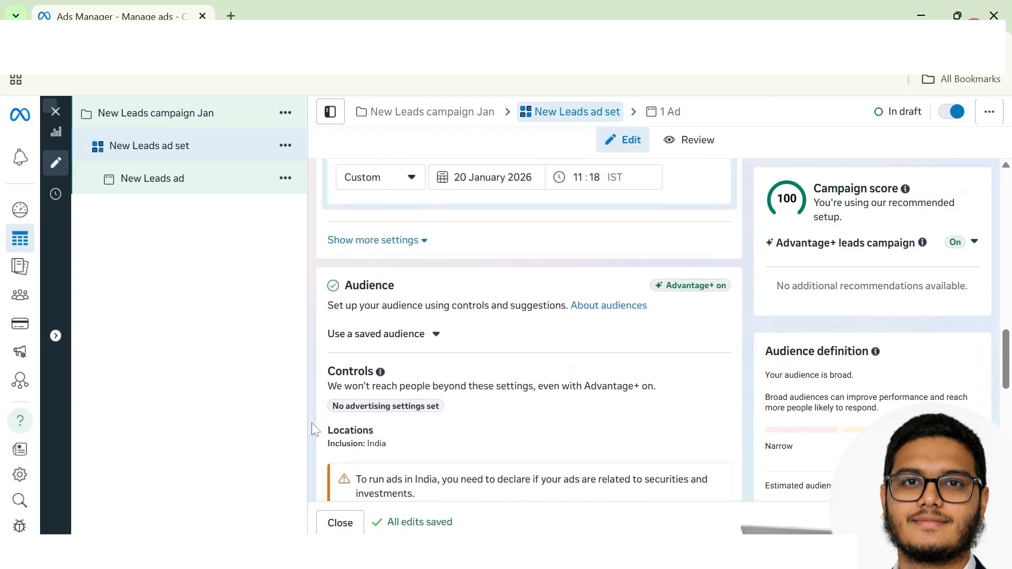
{"action": "scroll", "coordinate": [459, 436], "scroll_direction": "down", "scroll_amount": 1}
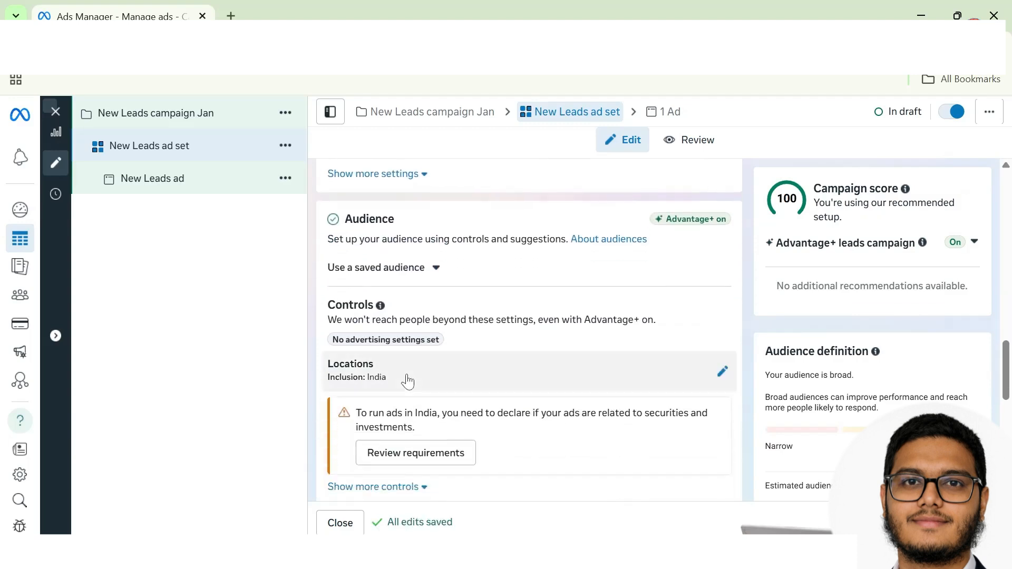
{"action": "scroll", "coordinate": [631, 393], "scroll_direction": "down", "scroll_amount": 1}
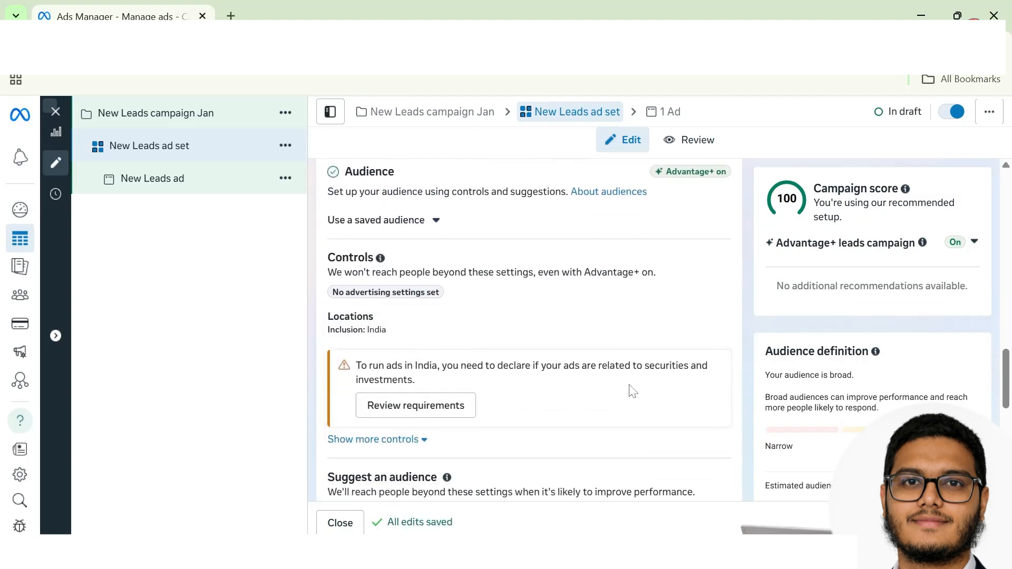
{"action": "left_click", "coordinate": [723, 329]}
{"action": "scroll", "coordinate": [724, 342], "scroll_direction": "down", "scroll_amount": 4}
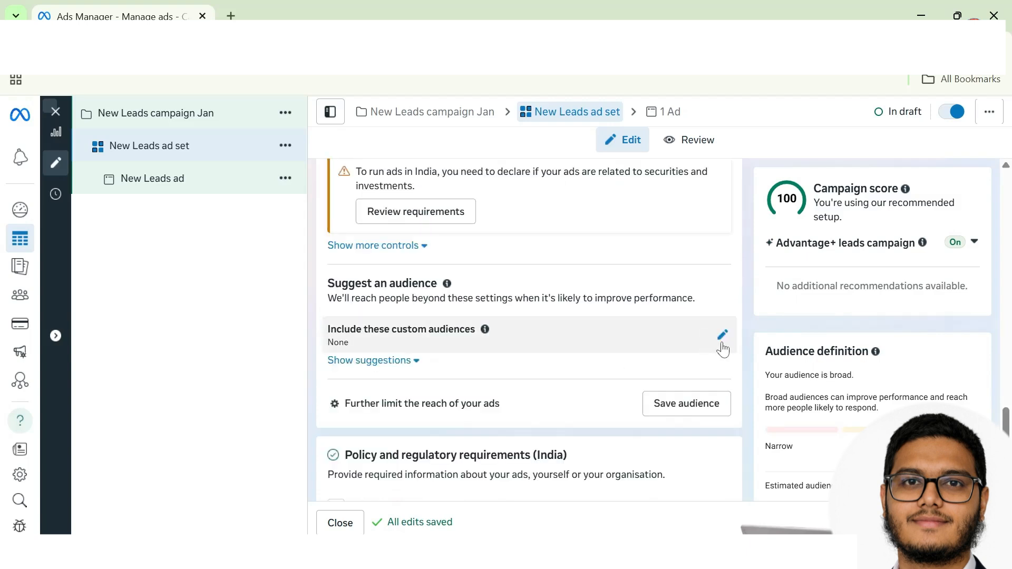
{"action": "left_click", "coordinate": [722, 344]}
{"action": "scroll", "coordinate": [680, 359], "scroll_direction": "down", "scroll_amount": 4}
{"action": "scroll", "coordinate": [555, 332], "scroll_direction": "up", "scroll_amount": 3}
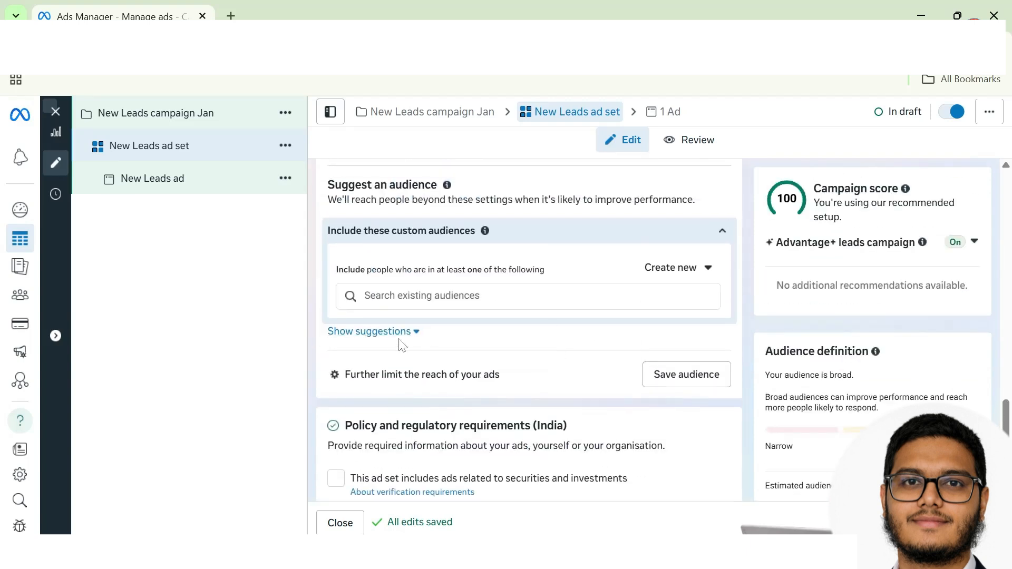
{"action": "left_click", "coordinate": [401, 338]}
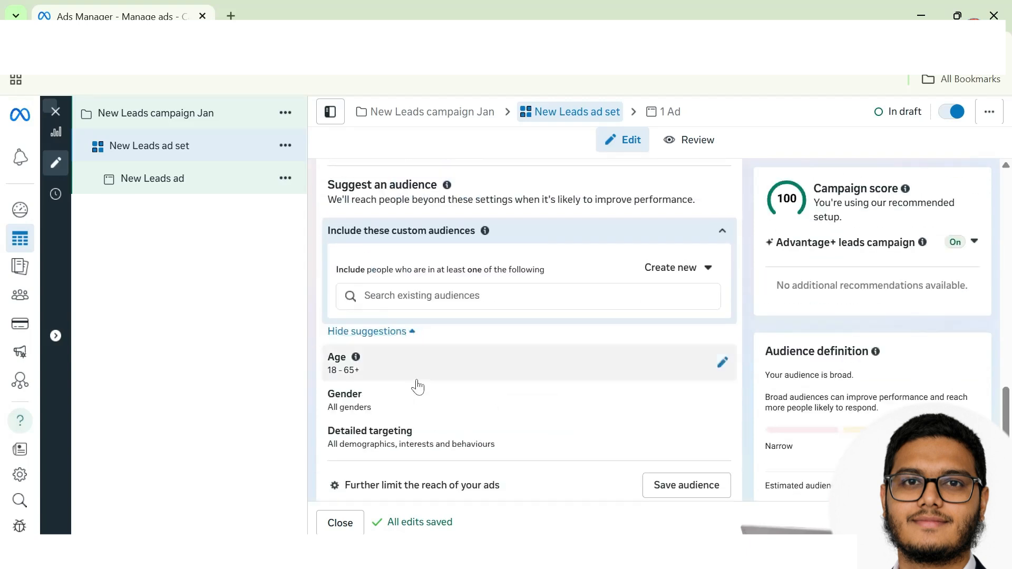
{"action": "scroll", "coordinate": [416, 386], "scroll_direction": "down", "scroll_amount": 2}
Step: Set the suggested audience age range to 23–55
{"action": "left_click", "coordinate": [721, 250]}
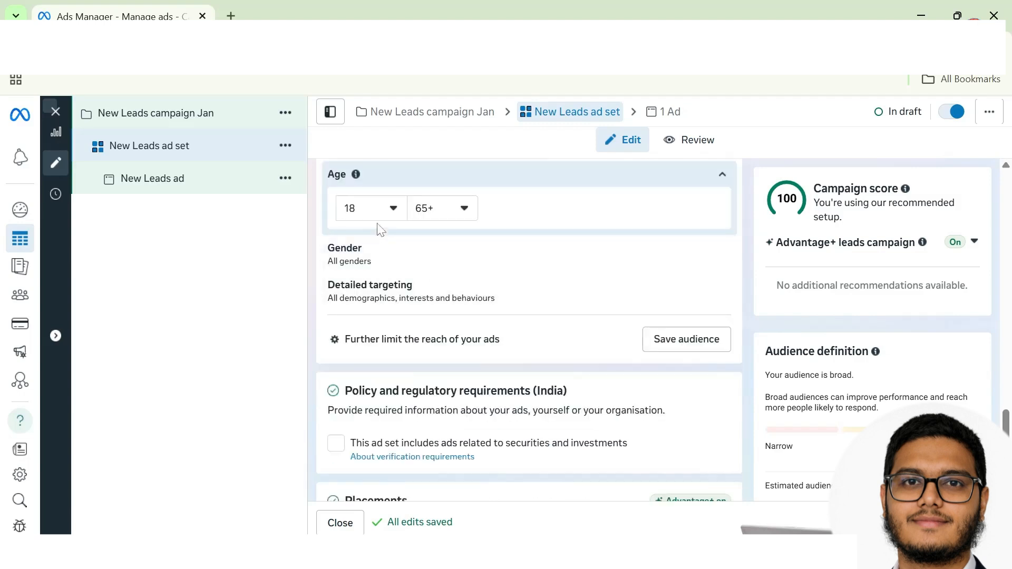
{"action": "left_click", "coordinate": [372, 209]}
{"action": "left_click", "coordinate": [358, 363]}
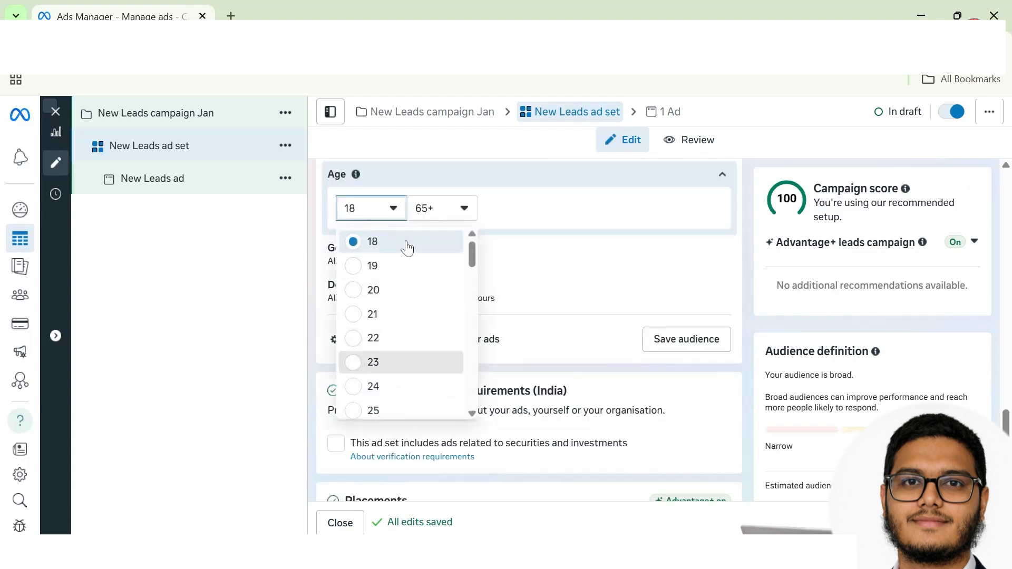
{"action": "left_click", "coordinate": [427, 212]}
{"action": "scroll", "coordinate": [430, 316], "scroll_direction": "up", "scroll_amount": 5}
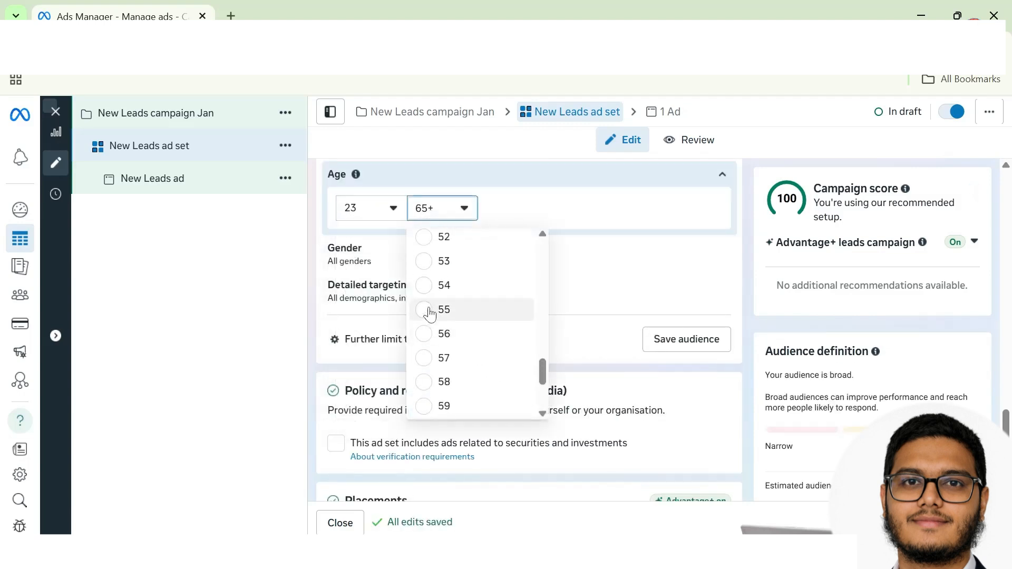
{"action": "left_click", "coordinate": [446, 308]}
{"action": "scroll", "coordinate": [473, 268], "scroll_direction": "up", "scroll_amount": 10}
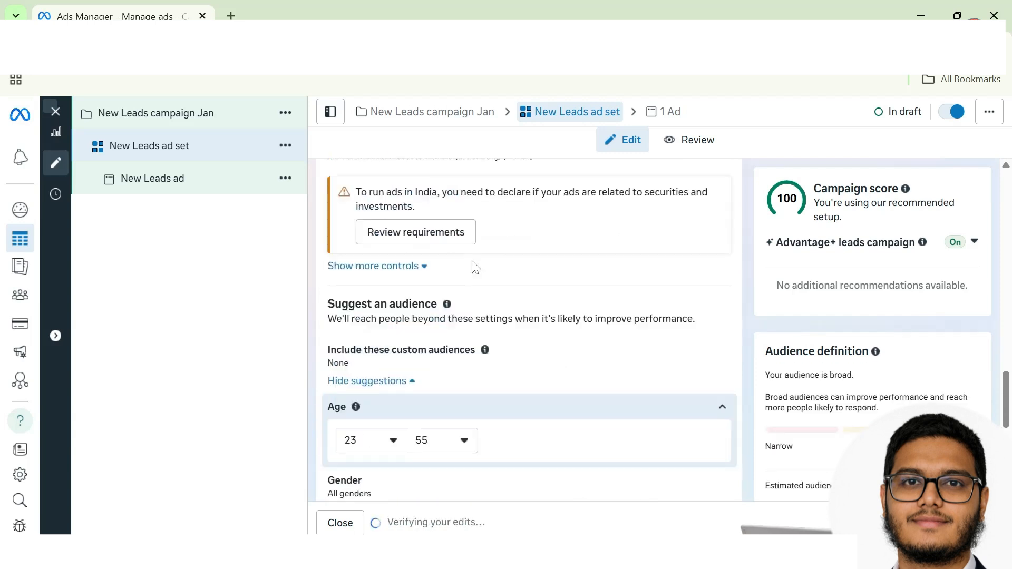
{"action": "scroll", "coordinate": [402, 264], "scroll_direction": "up", "scroll_amount": 1}
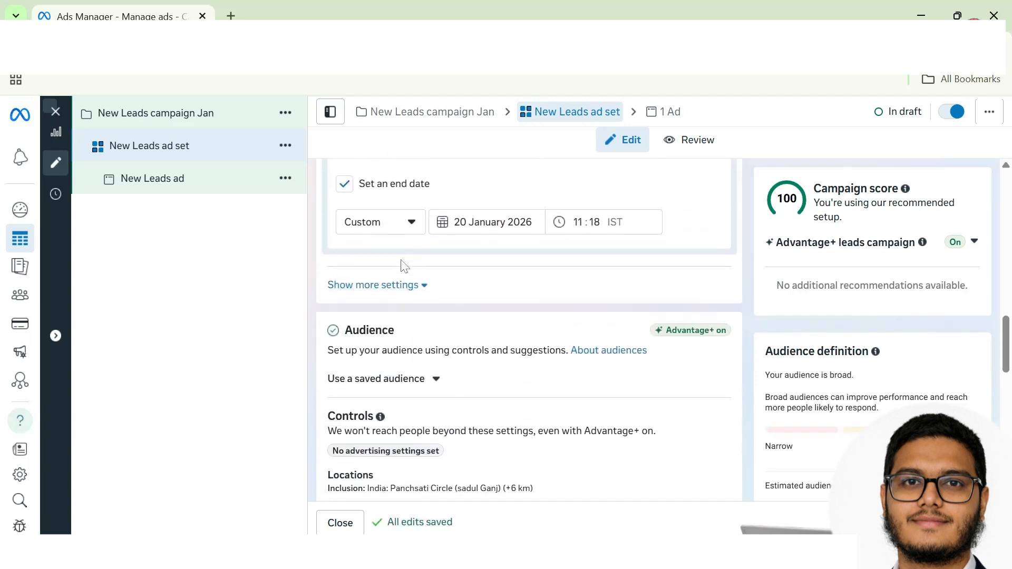
{"action": "scroll", "coordinate": [406, 275], "scroll_direction": "down", "scroll_amount": 5}
Step: Under the additional audience controls, set the minimum age to 23
{"action": "left_click", "coordinate": [414, 340]}
{"action": "scroll", "coordinate": [422, 386], "scroll_direction": "down", "scroll_amount": 2}
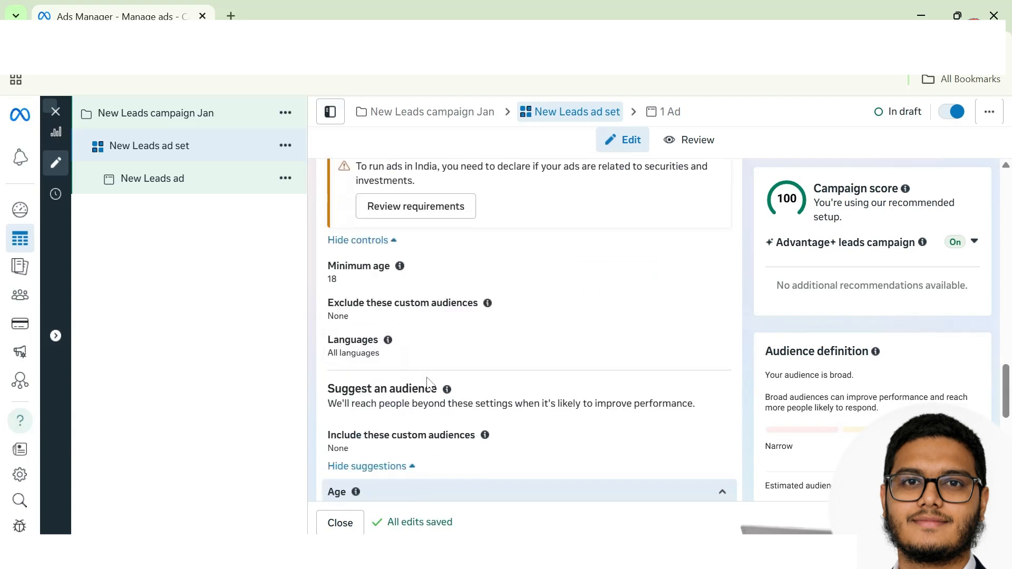
{"action": "left_click", "coordinate": [714, 259]}
{"action": "left_click", "coordinate": [371, 283]}
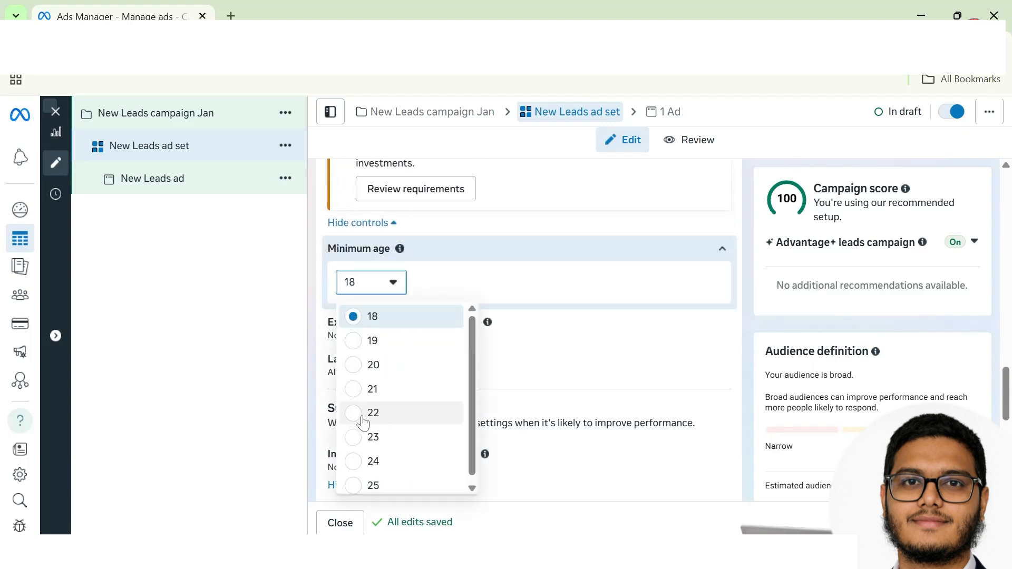
{"action": "left_click", "coordinate": [356, 436]}
{"action": "scroll", "coordinate": [437, 390], "scroll_direction": "up", "scroll_amount": 1}
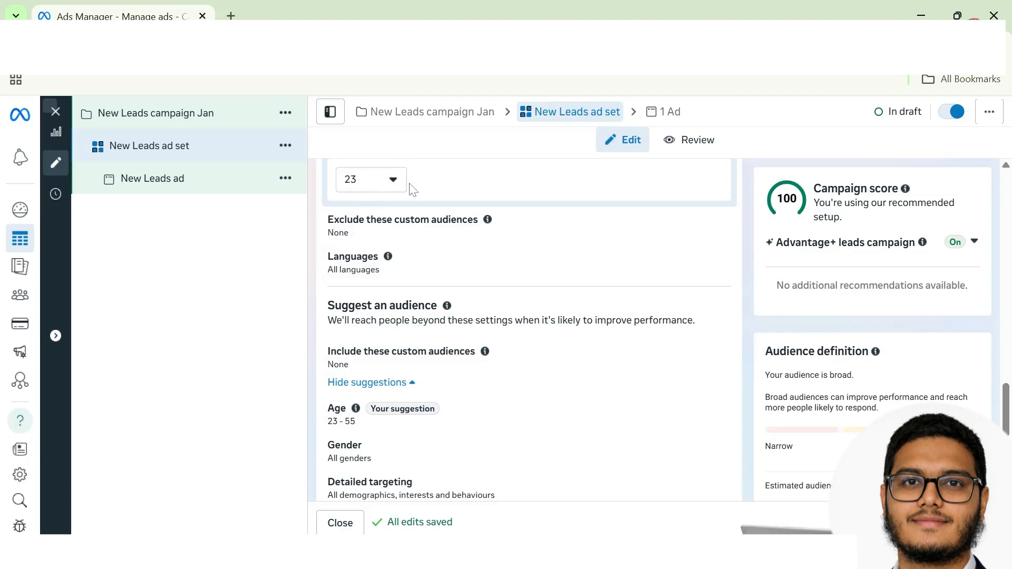
Step: Add the interest Health and wellness (personal care) to detailed targeting via a 'health' search
{"action": "scroll", "coordinate": [422, 422], "scroll_direction": "down", "scroll_amount": 2}
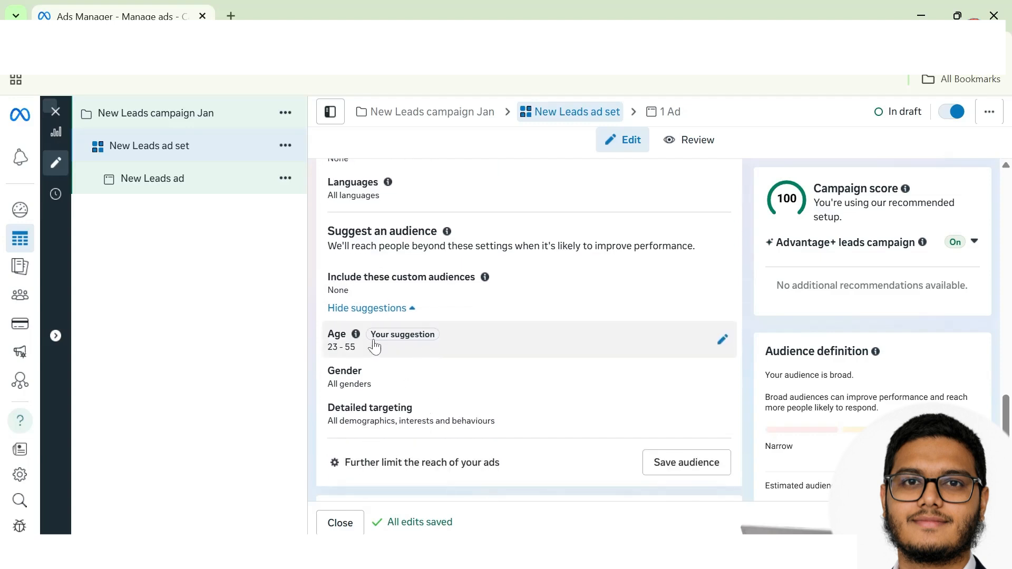
{"action": "scroll", "coordinate": [470, 377], "scroll_direction": "down", "scroll_amount": 1}
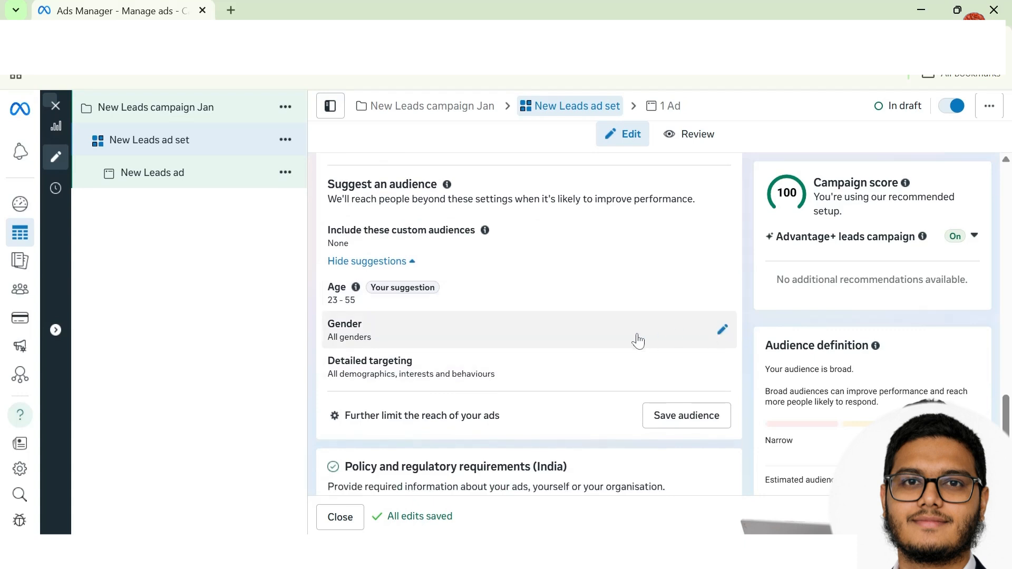
{"action": "scroll", "coordinate": [535, 364], "scroll_direction": "down", "scroll_amount": 1}
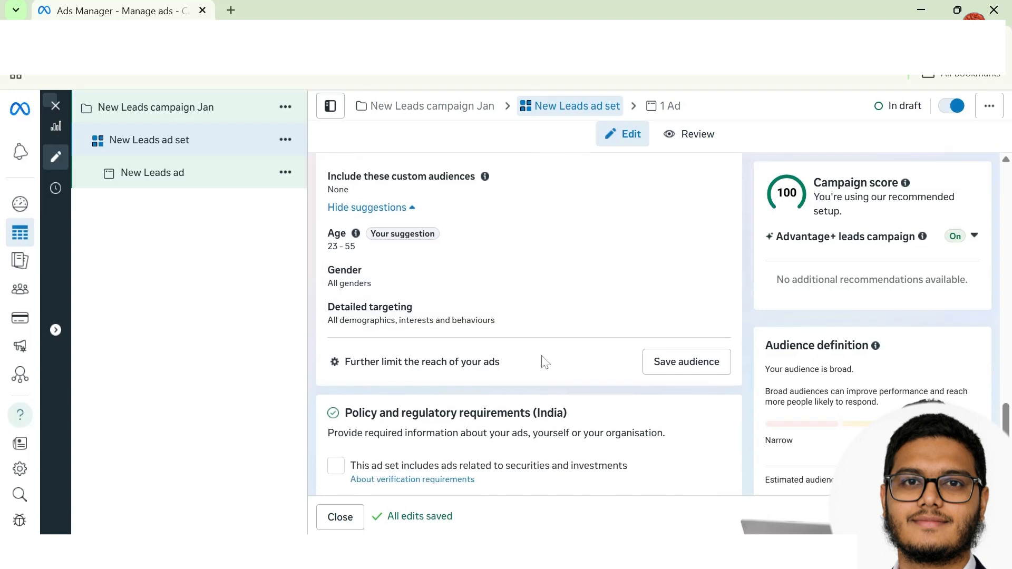
{"action": "left_click", "coordinate": [723, 316]}
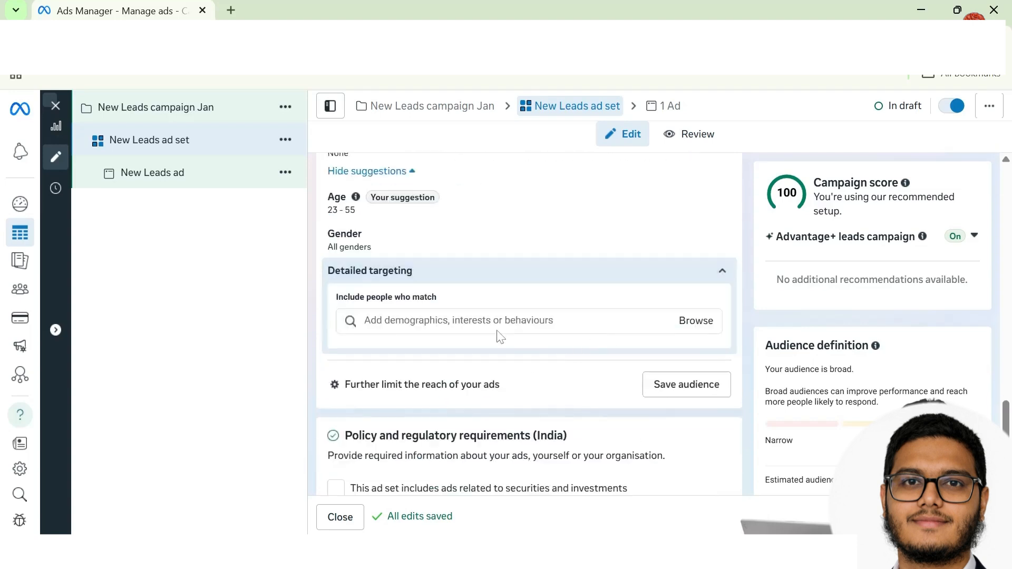
{"action": "type", "text": "heal"}
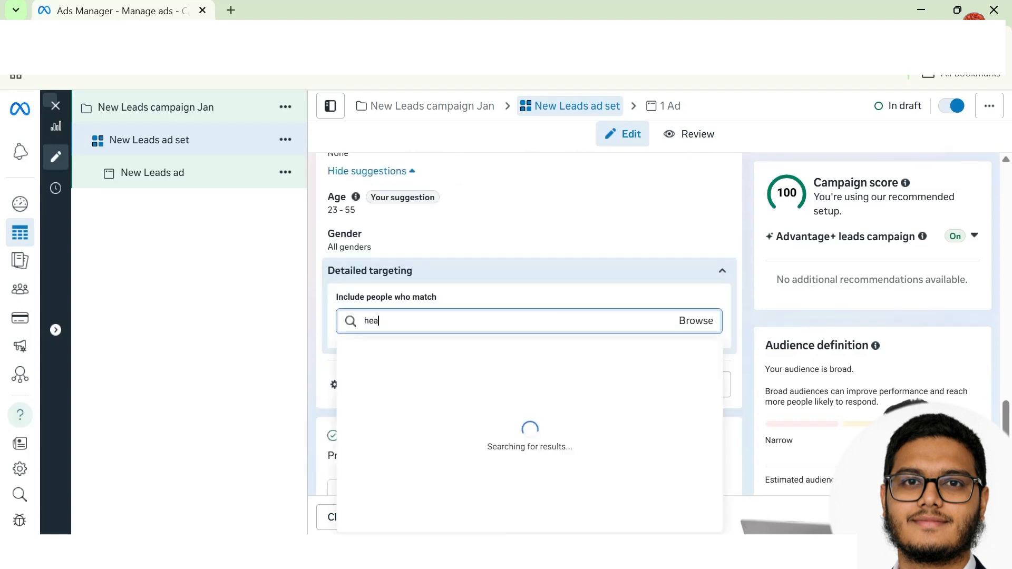
{"action": "type", "text": "th"}
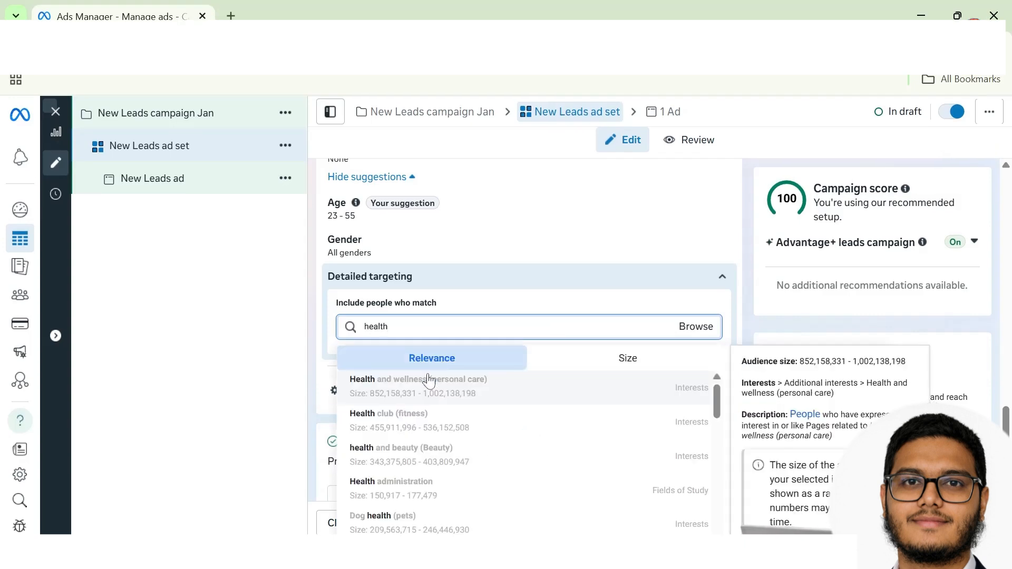
{"action": "left_click", "coordinate": [463, 393]}
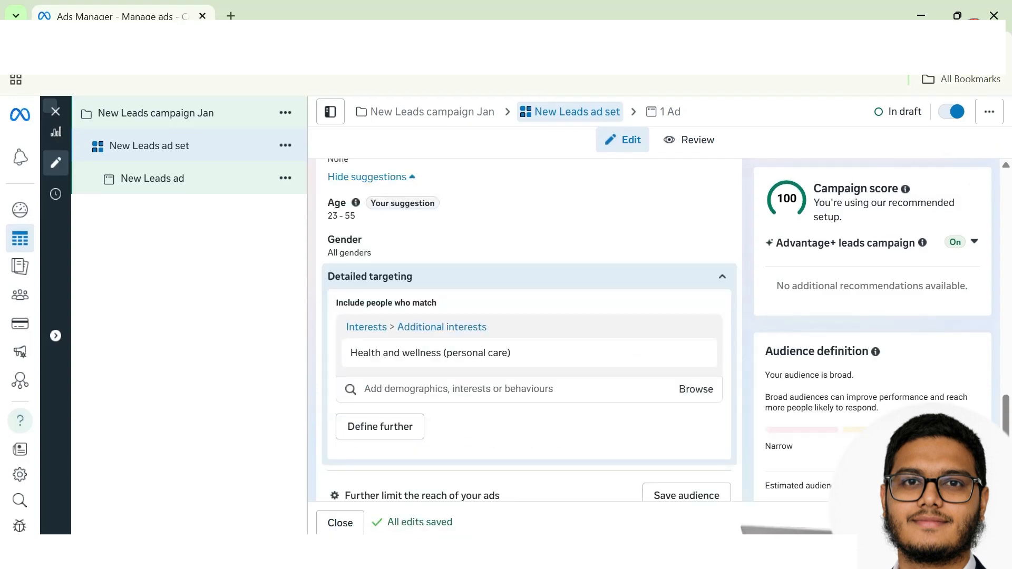
{"action": "scroll", "coordinate": [318, 428], "scroll_direction": "down", "scroll_amount": 1}
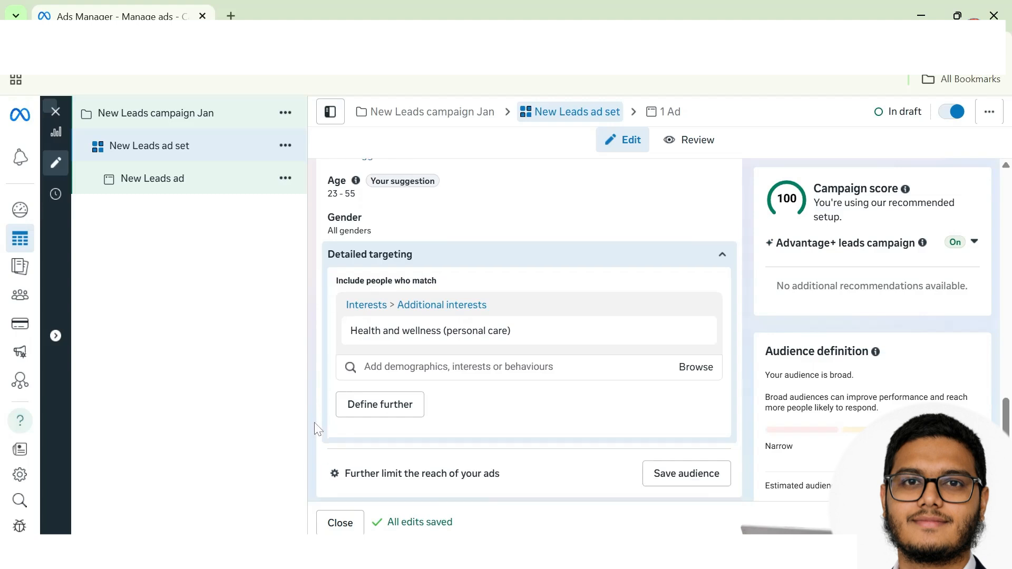
{"action": "scroll", "coordinate": [318, 429], "scroll_direction": "down", "scroll_amount": 2}
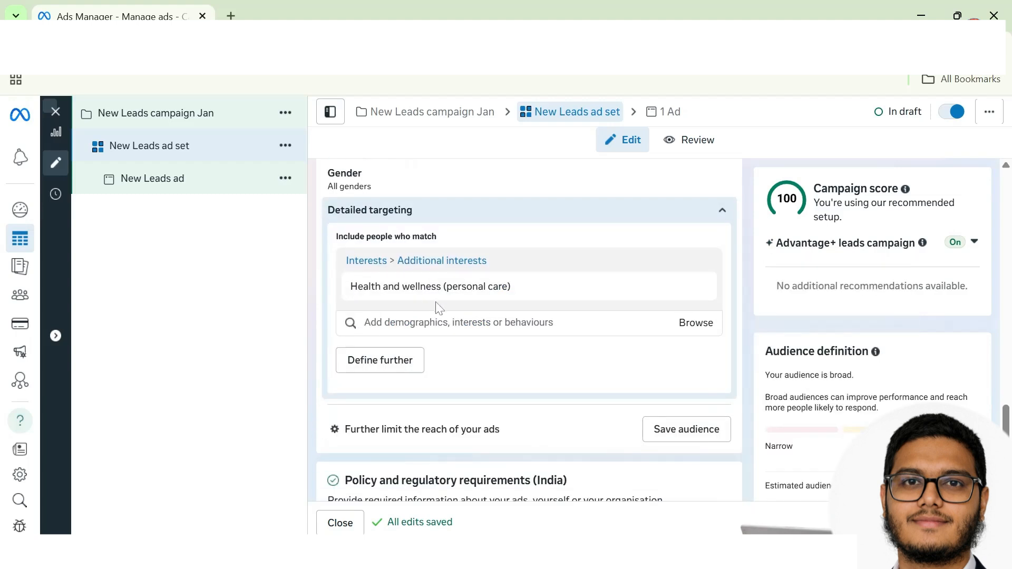
{"action": "scroll", "coordinate": [493, 414], "scroll_direction": "down", "scroll_amount": 4}
Step: Switch to manual placements and untick In-stream ads for reels and Search results
{"action": "left_click", "coordinate": [379, 452]}
{"action": "scroll", "coordinate": [432, 442], "scroll_direction": "down", "scroll_amount": 4}
{"action": "left_click", "coordinate": [723, 367]}
{"action": "scroll", "coordinate": [591, 384], "scroll_direction": "down", "scroll_amount": 3}
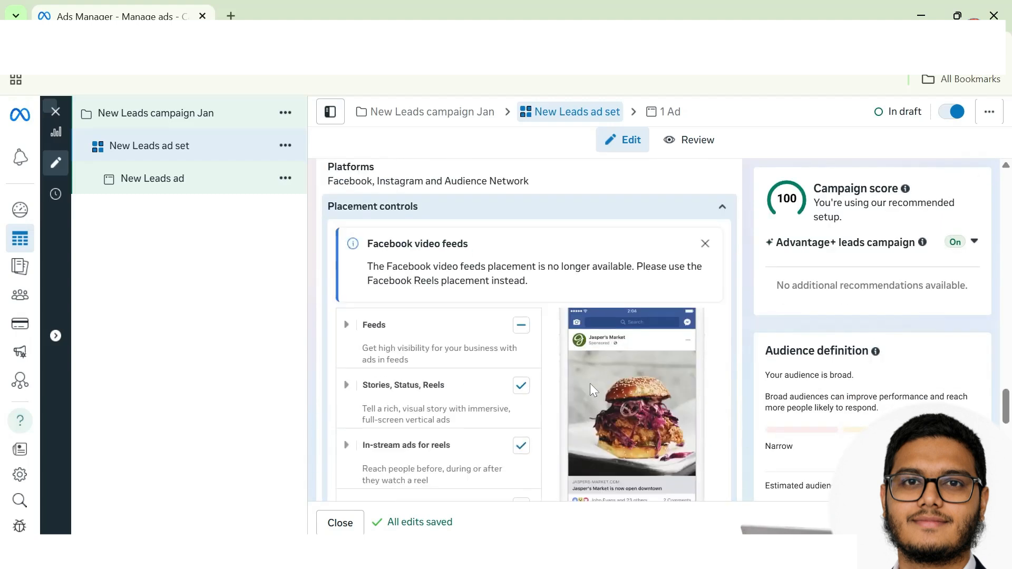
{"action": "left_click", "coordinate": [520, 354]}
{"action": "scroll", "coordinate": [514, 396], "scroll_direction": "down", "scroll_amount": 3}
{"action": "left_click", "coordinate": [520, 399]}
{"action": "scroll", "coordinate": [506, 409], "scroll_direction": "down", "scroll_amount": 2}
Step: Review the Apps and sites, Stories and Feeds placement groups, then open the New Leads ad
{"action": "left_click", "coordinate": [523, 410]}
{"action": "scroll", "coordinate": [506, 390], "scroll_direction": "up", "scroll_amount": 2}
{"action": "left_click", "coordinate": [454, 287]}
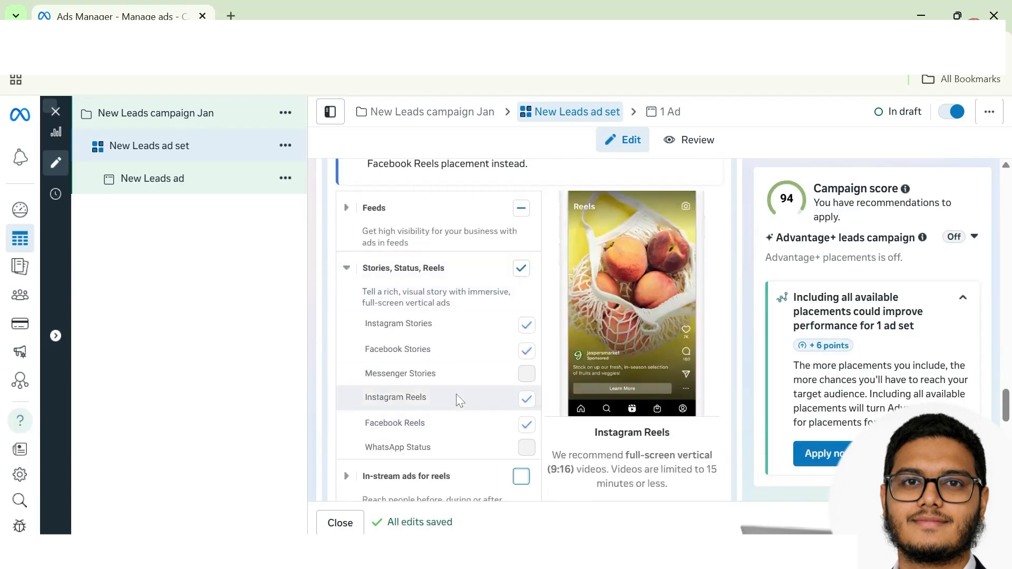
{"action": "scroll", "coordinate": [458, 394], "scroll_direction": "up", "scroll_amount": 1}
{"action": "left_click", "coordinate": [460, 271]}
{"action": "scroll", "coordinate": [466, 387], "scroll_direction": "down", "scroll_amount": 2}
{"action": "scroll", "coordinate": [480, 306], "scroll_direction": "up", "scroll_amount": 1}
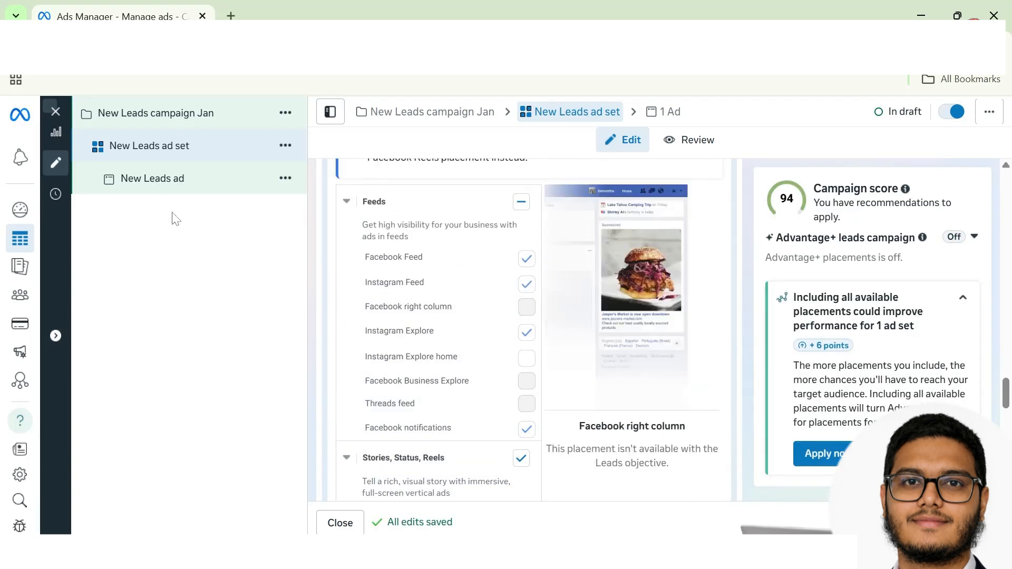
{"action": "left_click", "coordinate": [153, 178]}
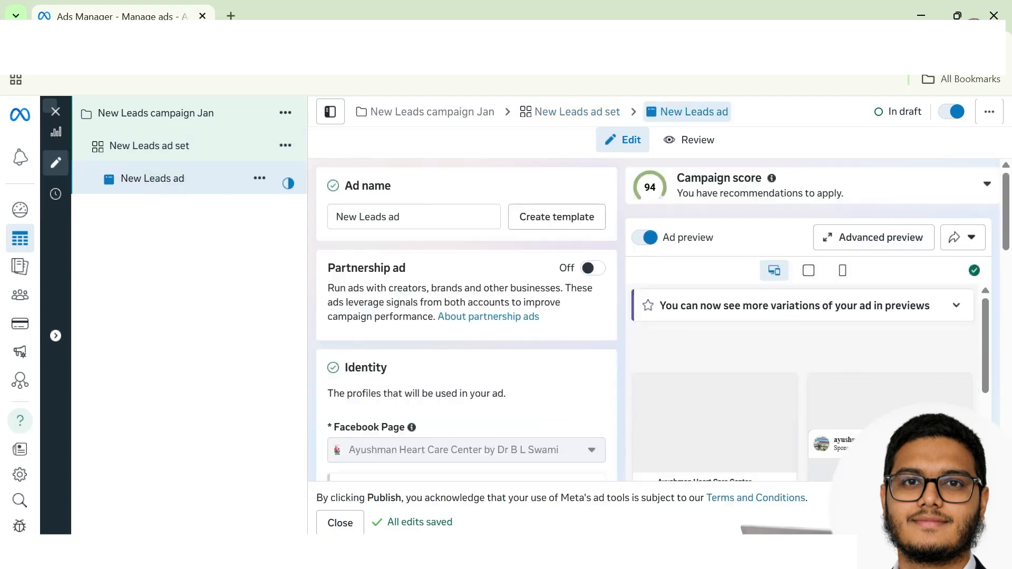
Step: Keep Create ad as the ad setup and untick Multi-advertiser ads
{"action": "scroll", "coordinate": [413, 359], "scroll_direction": "down", "scroll_amount": 4}
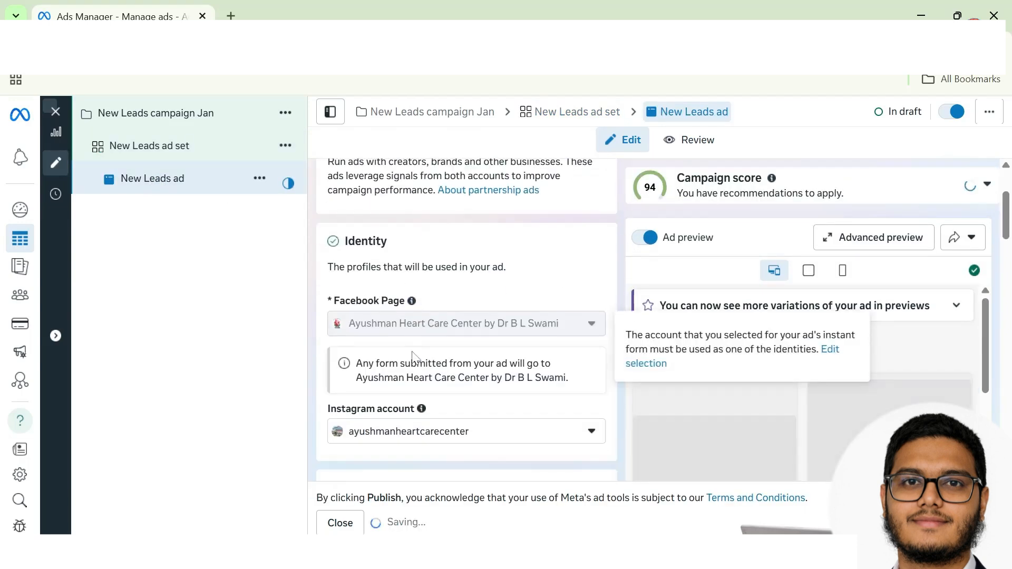
{"action": "scroll", "coordinate": [413, 359], "scroll_direction": "down", "scroll_amount": 2}
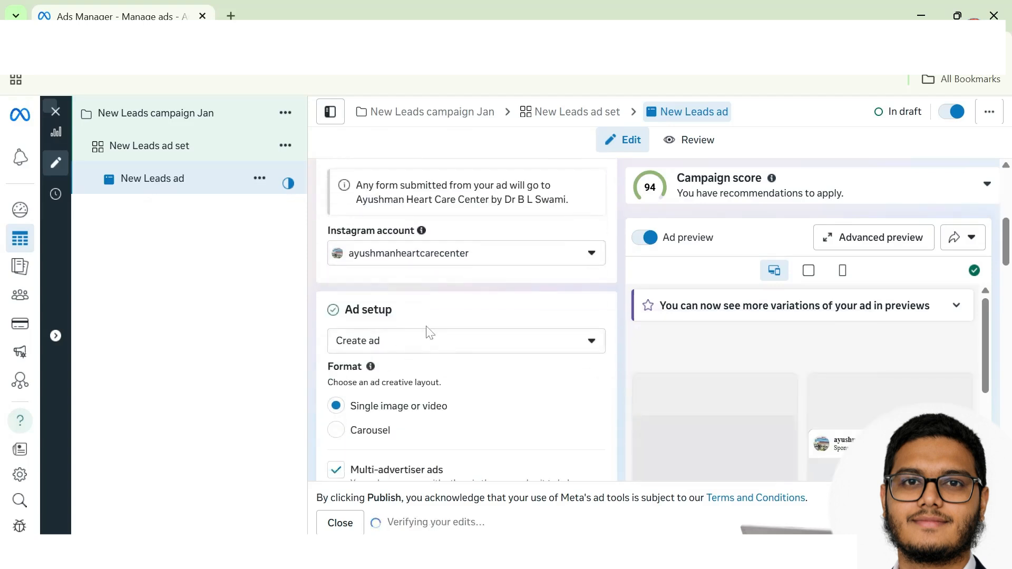
{"action": "scroll", "coordinate": [448, 357], "scroll_direction": "down", "scroll_amount": 1}
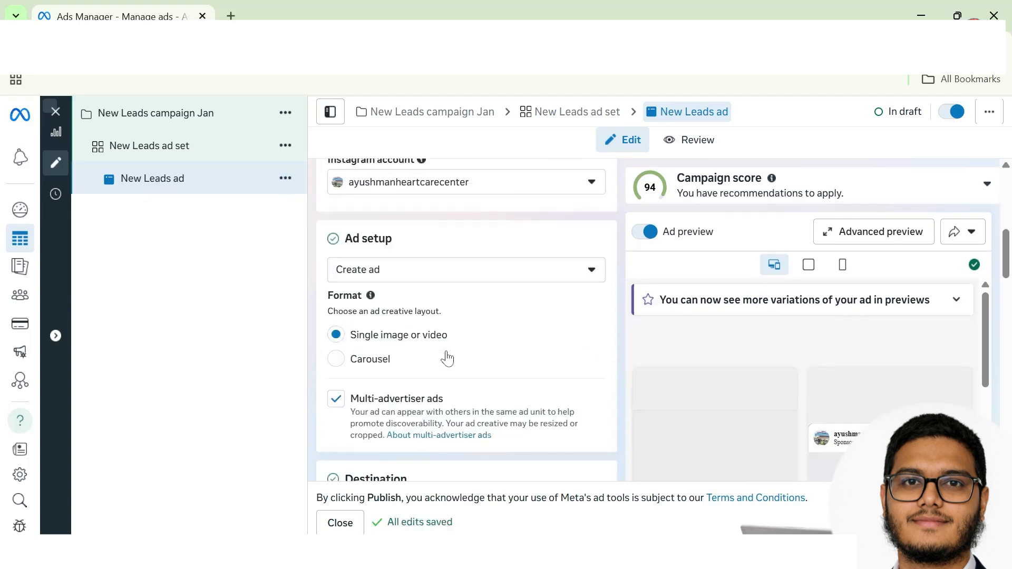
{"action": "left_click", "coordinate": [512, 282]}
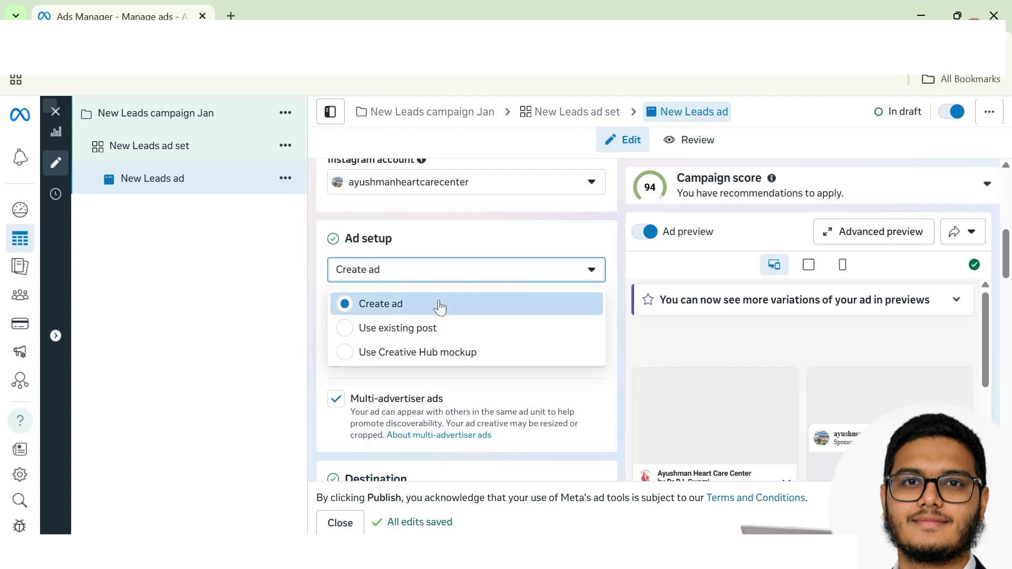
{"action": "left_click", "coordinate": [453, 389]}
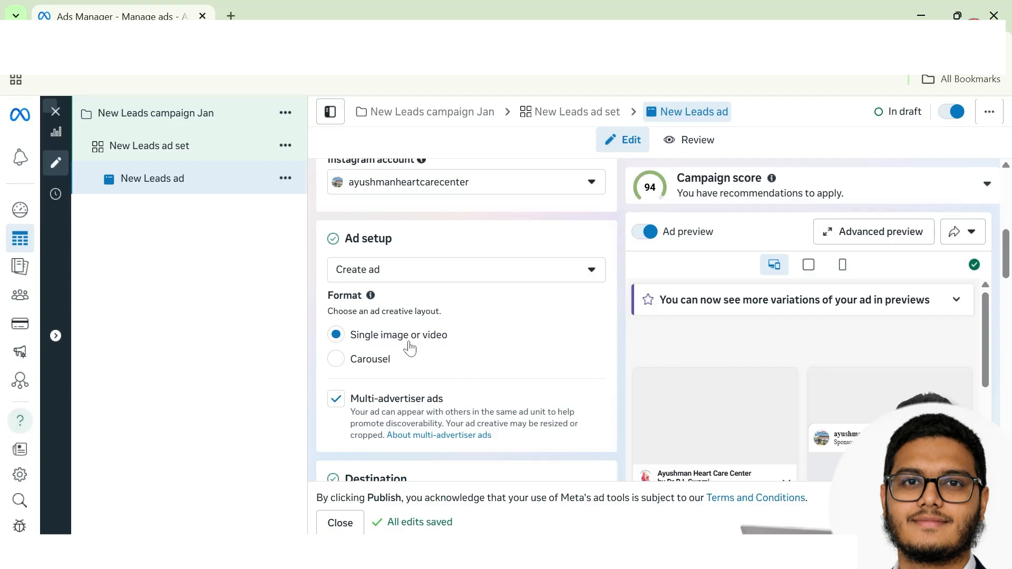
{"action": "scroll", "coordinate": [417, 406], "scroll_direction": "down", "scroll_amount": 1}
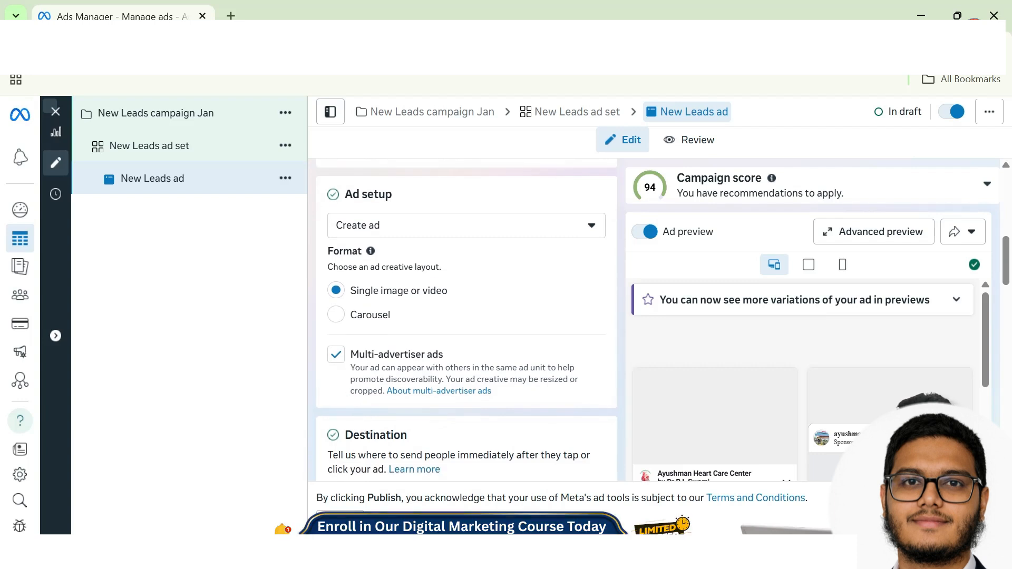
{"action": "left_click", "coordinate": [412, 354]}
{"action": "scroll", "coordinate": [420, 443], "scroll_direction": "down", "scroll_amount": 5}
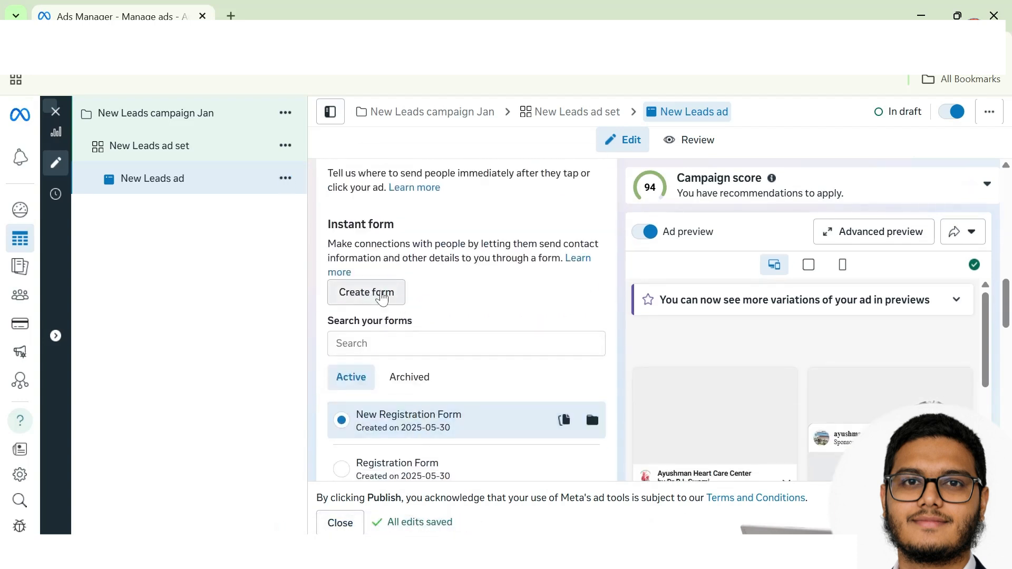
Step: Create a new instant form and type 'l Enquiry Trialk' into its name
{"action": "left_click", "coordinate": [382, 299]}
{"action": "type", "text": "l Enquir"}
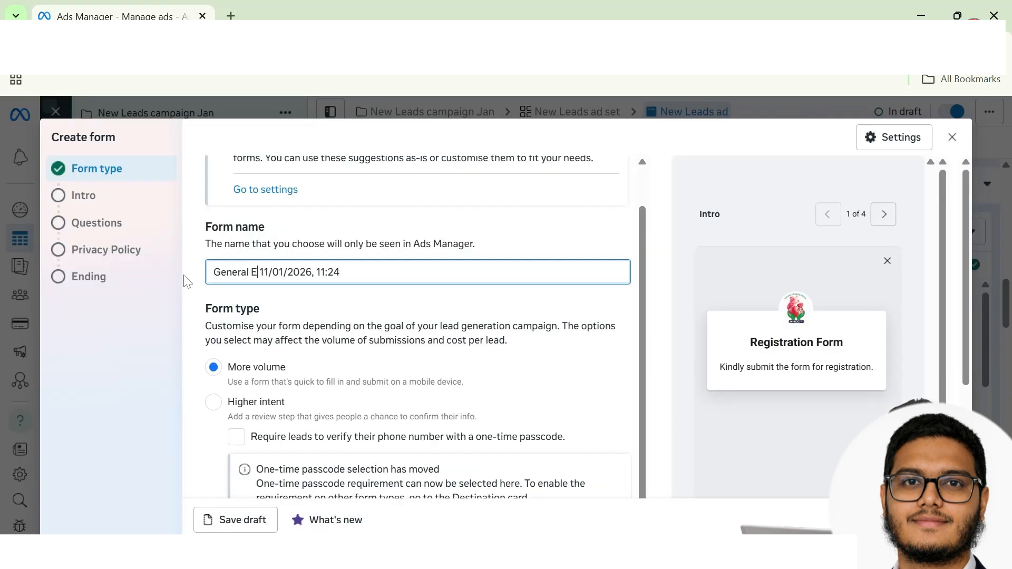
{"action": "type", "text": "y Trialk"}
{"action": "left_click", "coordinate": [224, 301]}
{"action": "scroll", "coordinate": [364, 369], "scroll_direction": "up", "scroll_amount": 1}
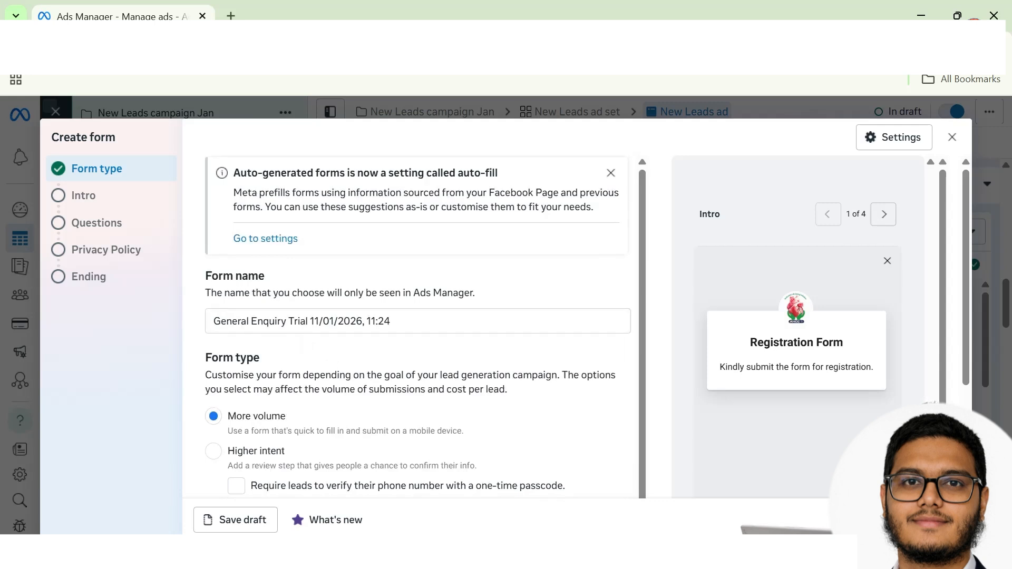
{"action": "scroll", "coordinate": [274, 327], "scroll_direction": "down", "scroll_amount": 3}
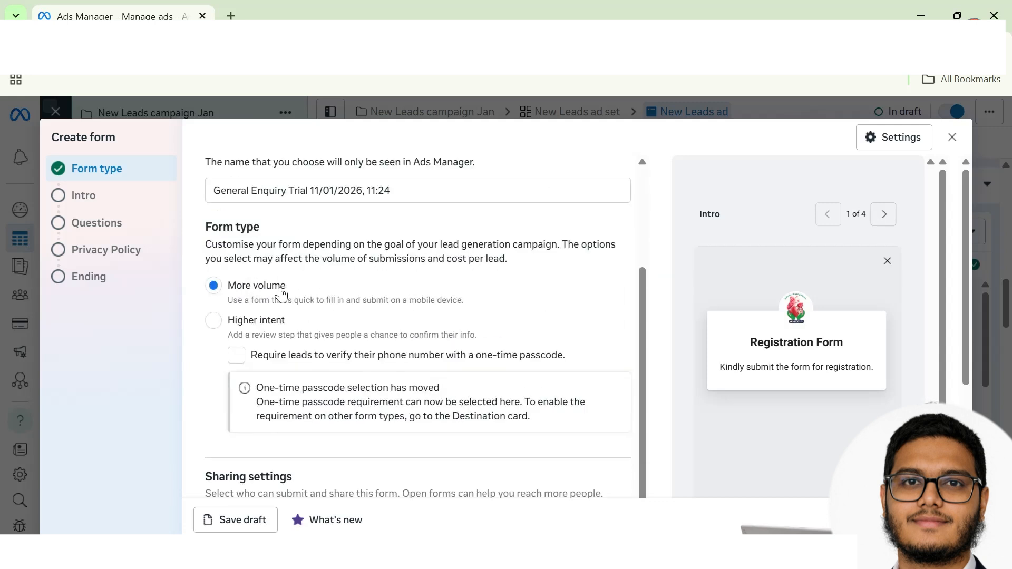
Step: Set the form's sharing setting to Open so anyone can submit and share it
{"action": "scroll", "coordinate": [346, 343], "scroll_direction": "down", "scroll_amount": 2}
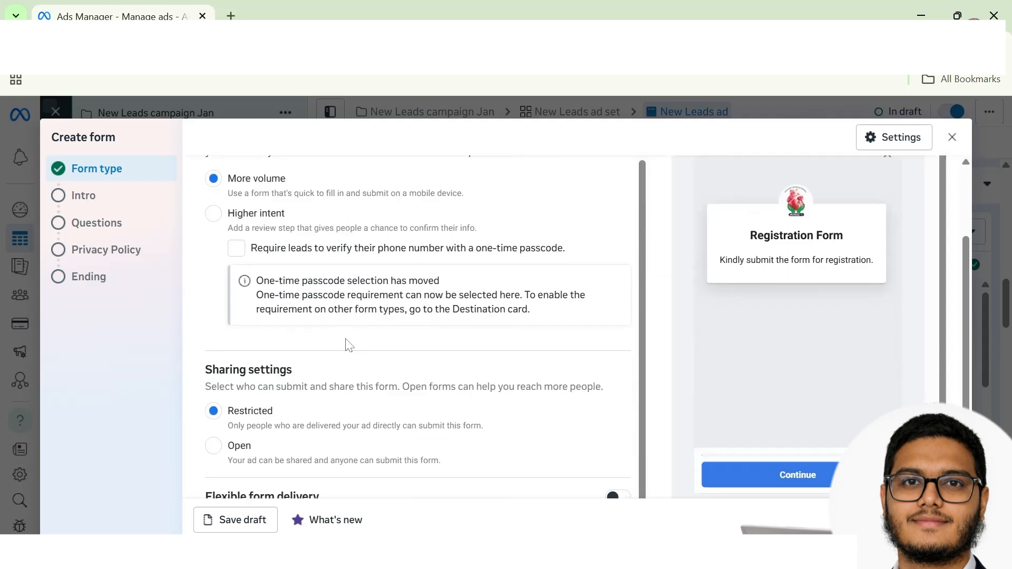
{"action": "scroll", "coordinate": [349, 345], "scroll_direction": "down", "scroll_amount": 1}
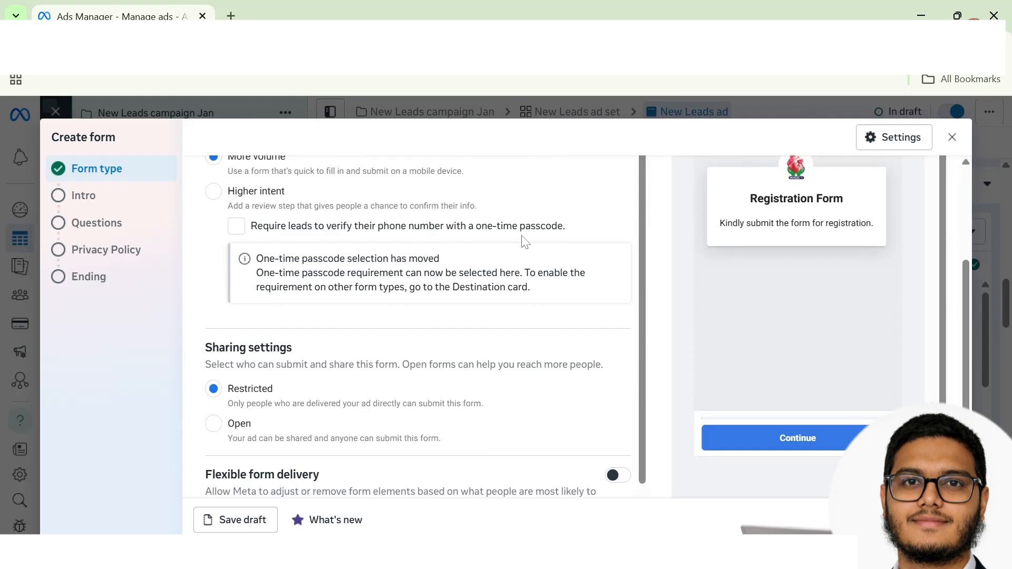
{"action": "scroll", "coordinate": [464, 369], "scroll_direction": "down", "scroll_amount": 1}
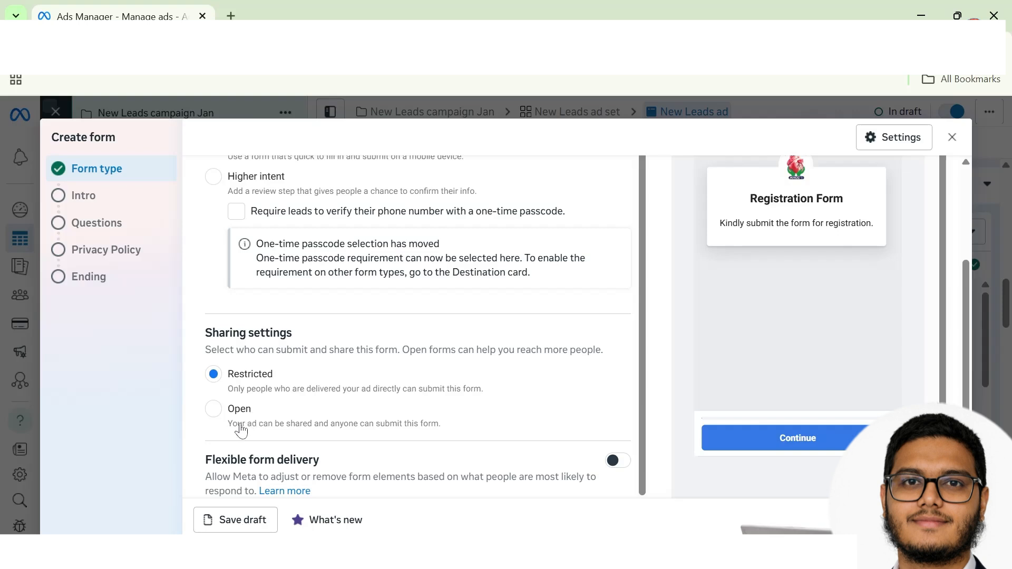
{"action": "scroll", "coordinate": [274, 427], "scroll_direction": "down", "scroll_amount": 1}
{"action": "left_click", "coordinate": [230, 409]}
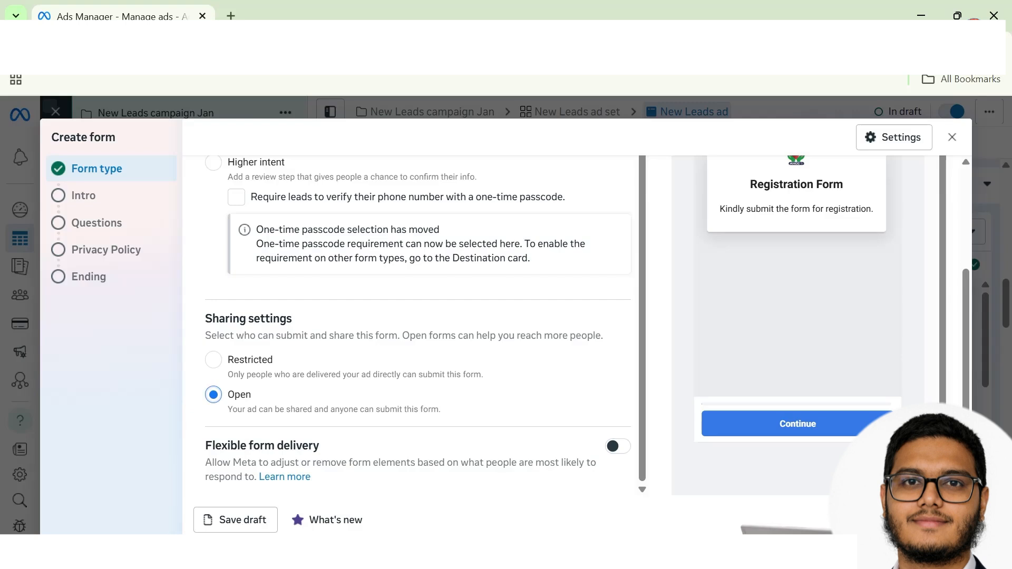
{"action": "scroll", "coordinate": [563, 436], "scroll_direction": "up", "scroll_amount": 2}
{"action": "scroll", "coordinate": [563, 436], "scroll_direction": "down", "scroll_amount": 2}
{"action": "scroll", "coordinate": [535, 415], "scroll_direction": "down", "scroll_amount": 5}
{"action": "scroll", "coordinate": [384, 341], "scroll_direction": "up", "scroll_amount": 6}
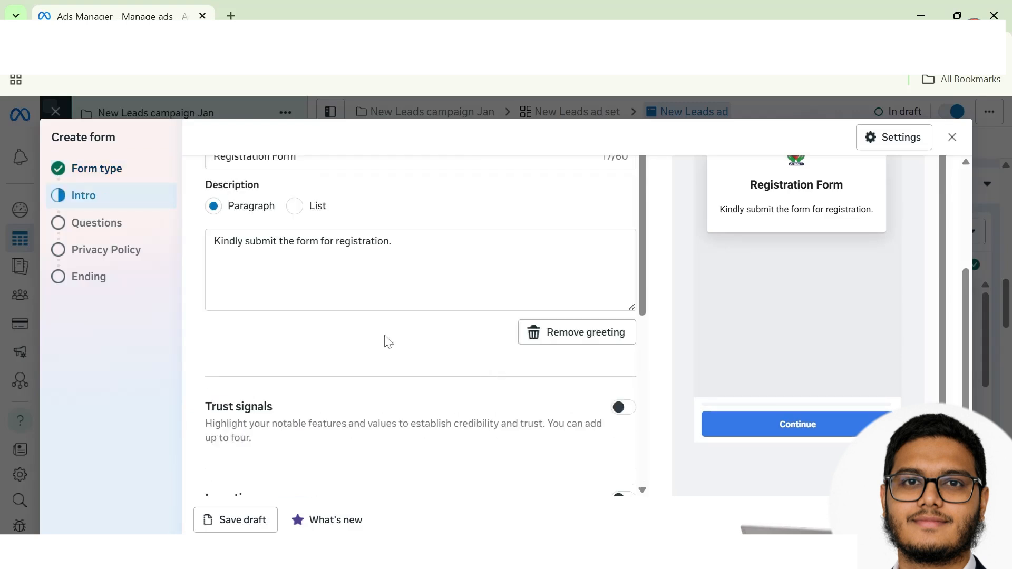
Step: Turn on a background image for the intro using the image from the ad
{"action": "left_click", "coordinate": [627, 164]}
{"action": "left_click", "coordinate": [214, 264]}
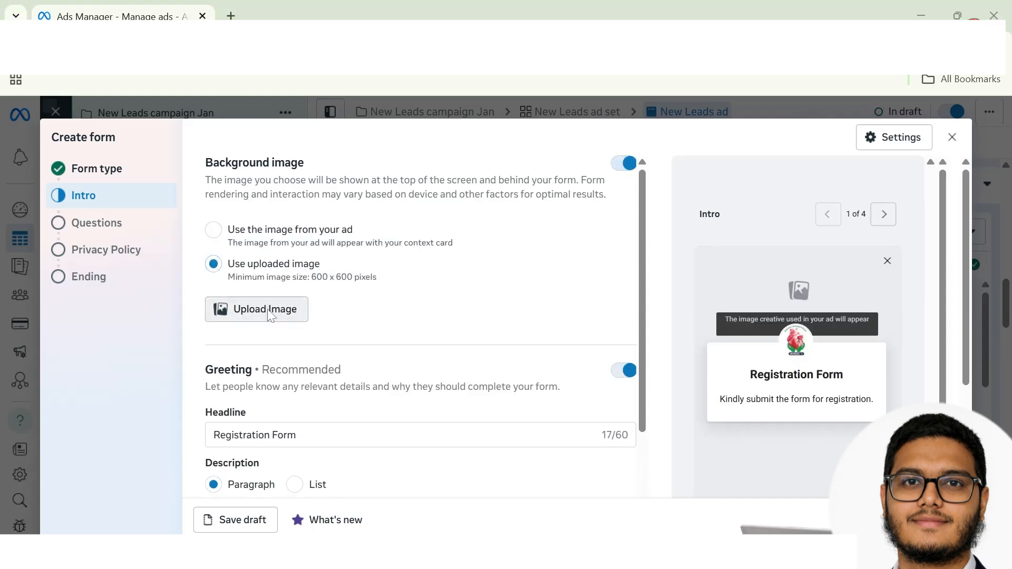
{"action": "left_click", "coordinate": [253, 308]}
{"action": "left_click", "coordinate": [533, 430]}
{"action": "left_click", "coordinate": [222, 229]}
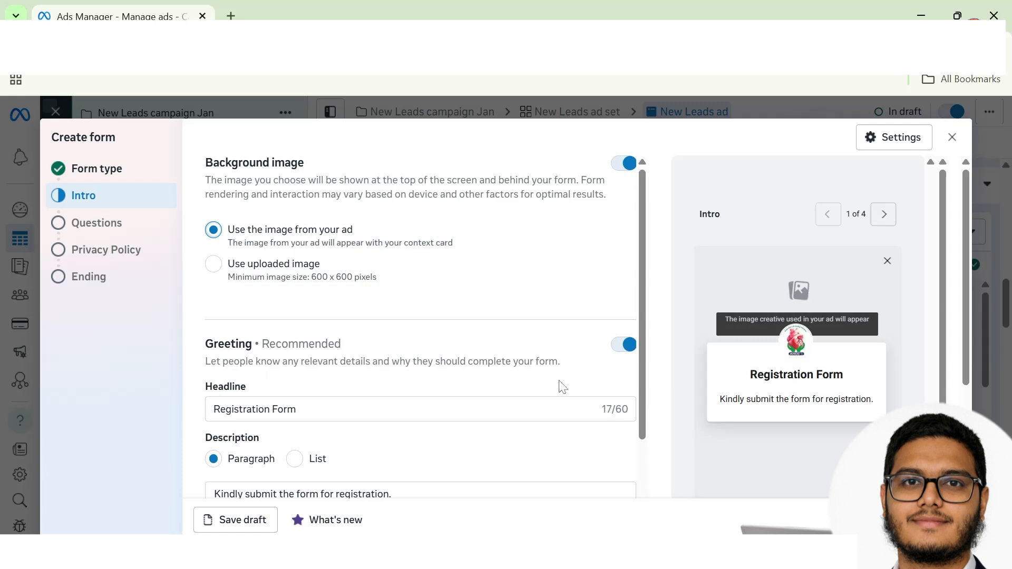
Step: Review the intro's greeting headline and description text
{"action": "scroll", "coordinate": [382, 369], "scroll_direction": "down", "scroll_amount": 2}
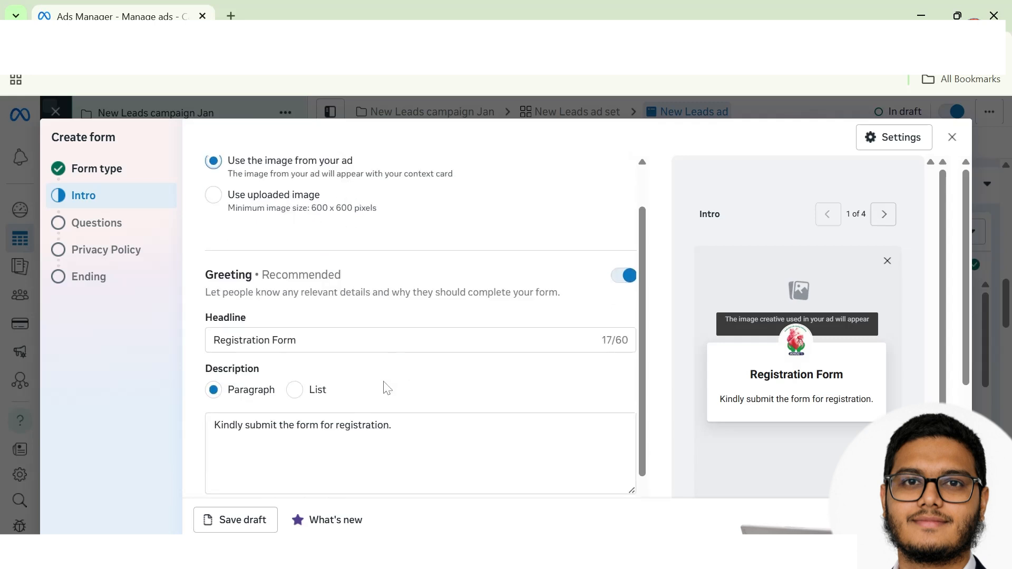
{"action": "left_click", "coordinate": [214, 294]}
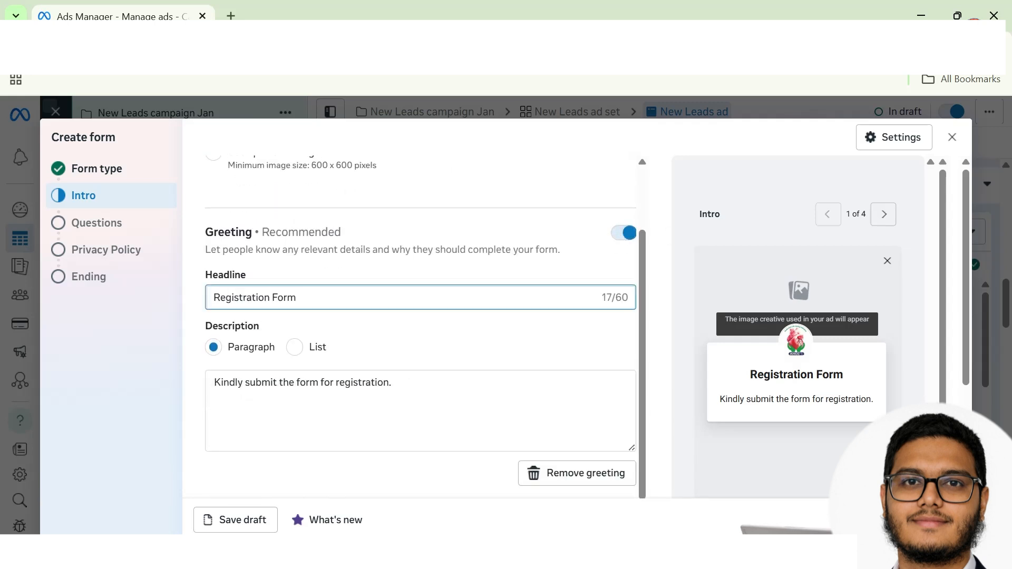
{"action": "scroll", "coordinate": [348, 353], "scroll_direction": "down", "scroll_amount": 1}
{"action": "left_click", "coordinate": [211, 332]}
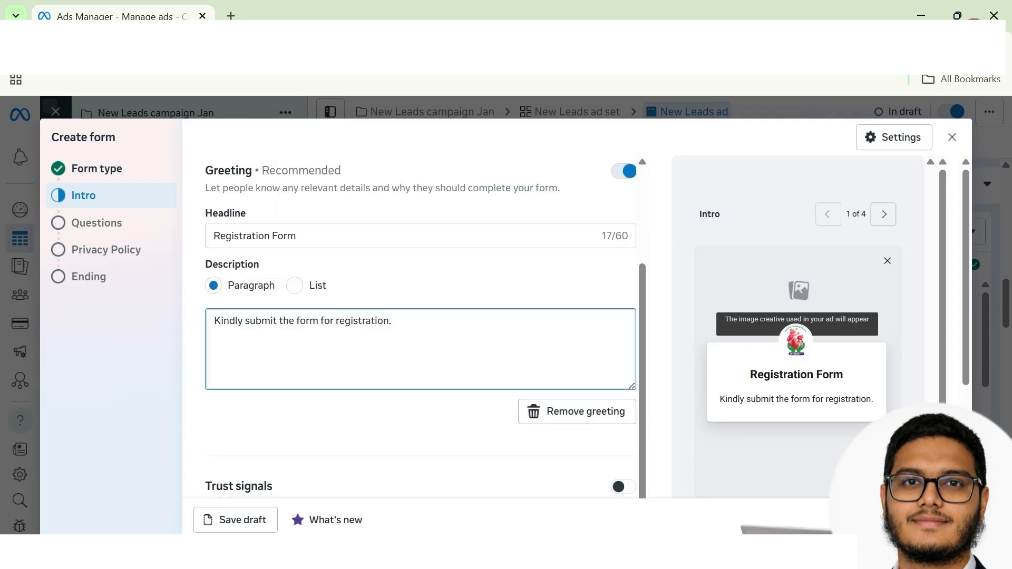
{"action": "scroll", "coordinate": [386, 440], "scroll_direction": "down", "scroll_amount": 2}
{"action": "scroll", "coordinate": [386, 440], "scroll_direction": "down", "scroll_amount": 1}
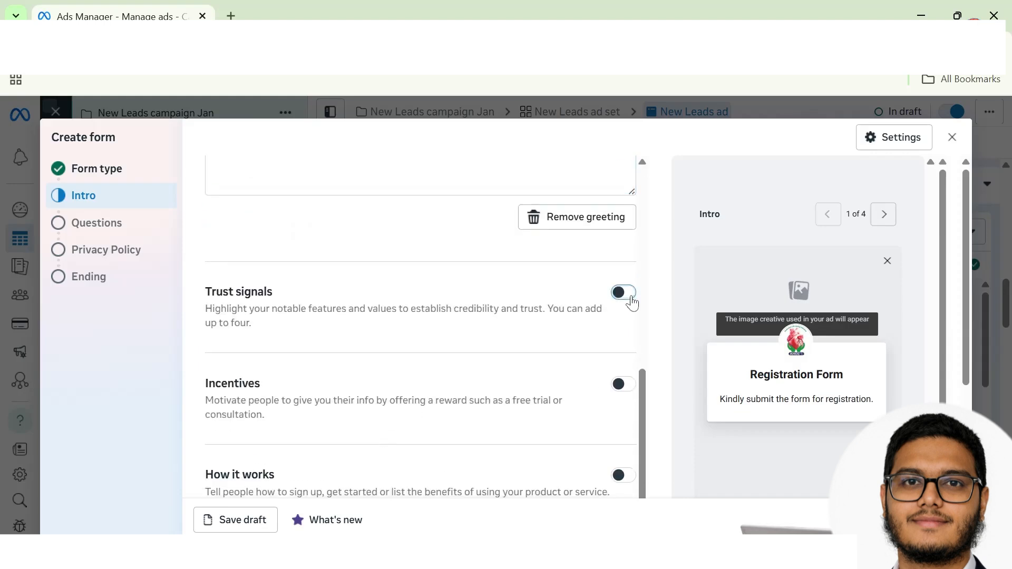
Step: Try the Trust signals and Incentives options without adding any trust signal or incentive
{"action": "left_click", "coordinate": [624, 293]}
{"action": "left_click", "coordinate": [284, 375]}
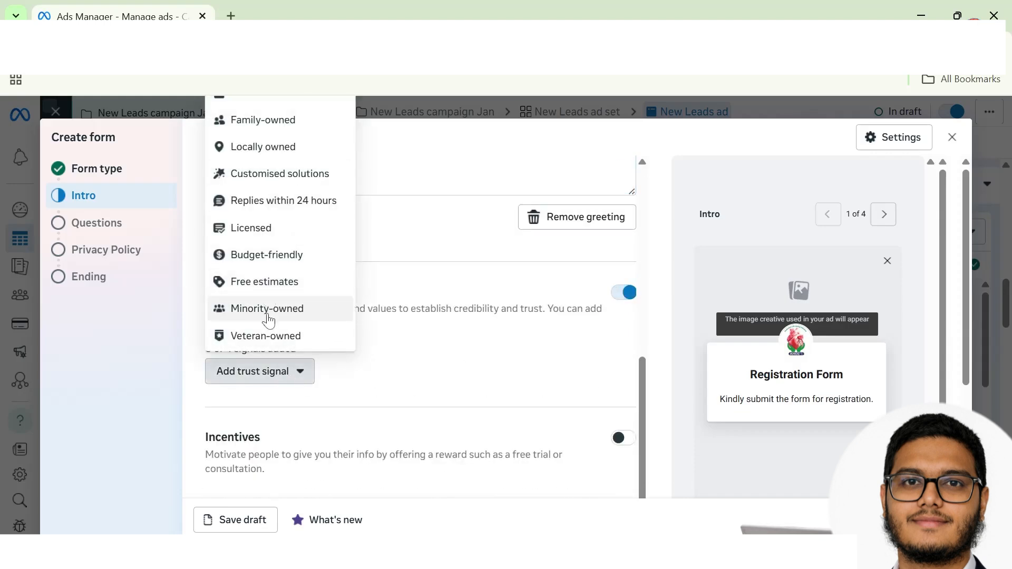
{"action": "left_click", "coordinate": [565, 360]}
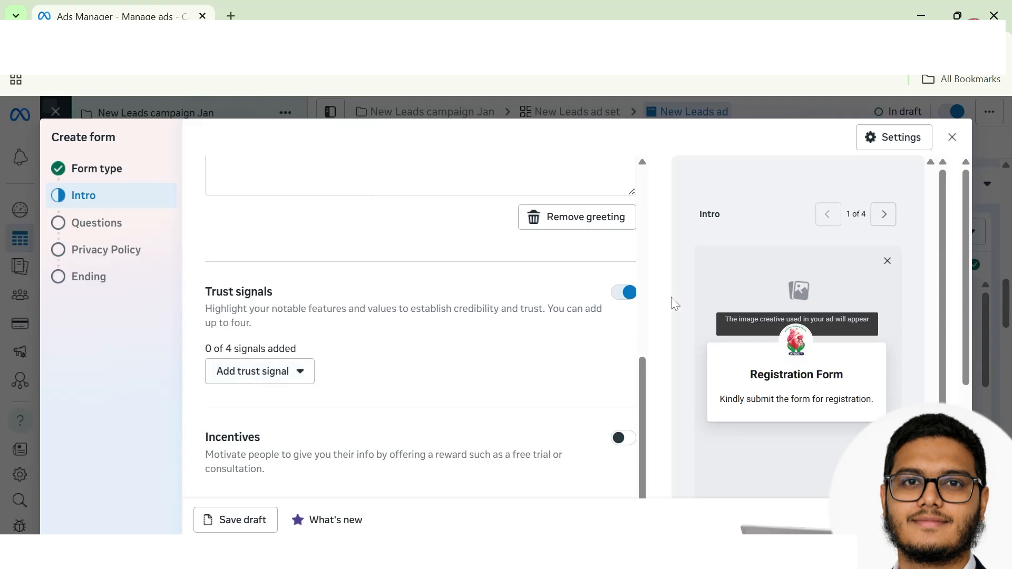
{"action": "scroll", "coordinate": [430, 358], "scroll_direction": "down", "scroll_amount": 1}
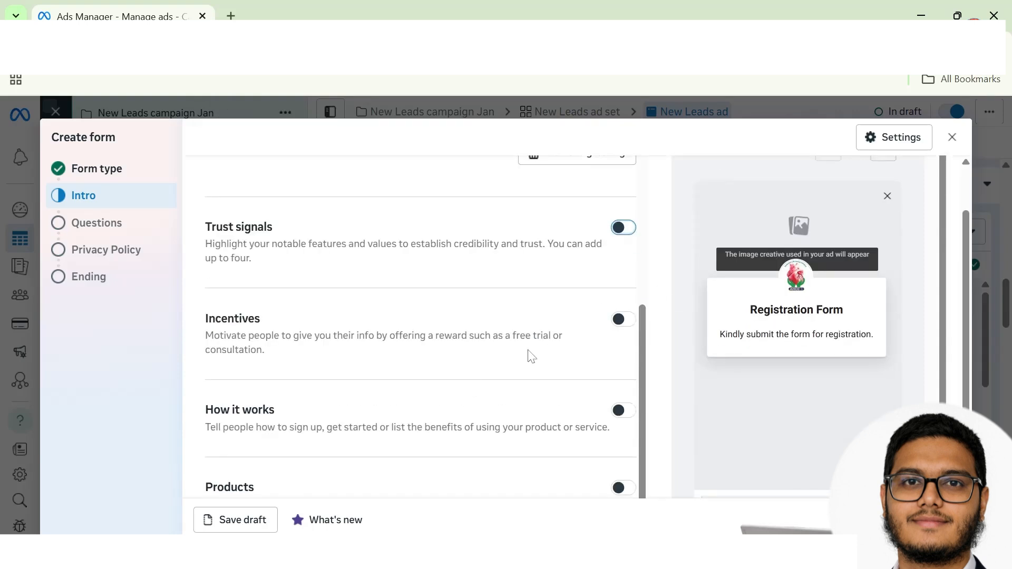
{"action": "left_click", "coordinate": [624, 319]}
{"action": "scroll", "coordinate": [522, 373], "scroll_direction": "down", "scroll_amount": 1}
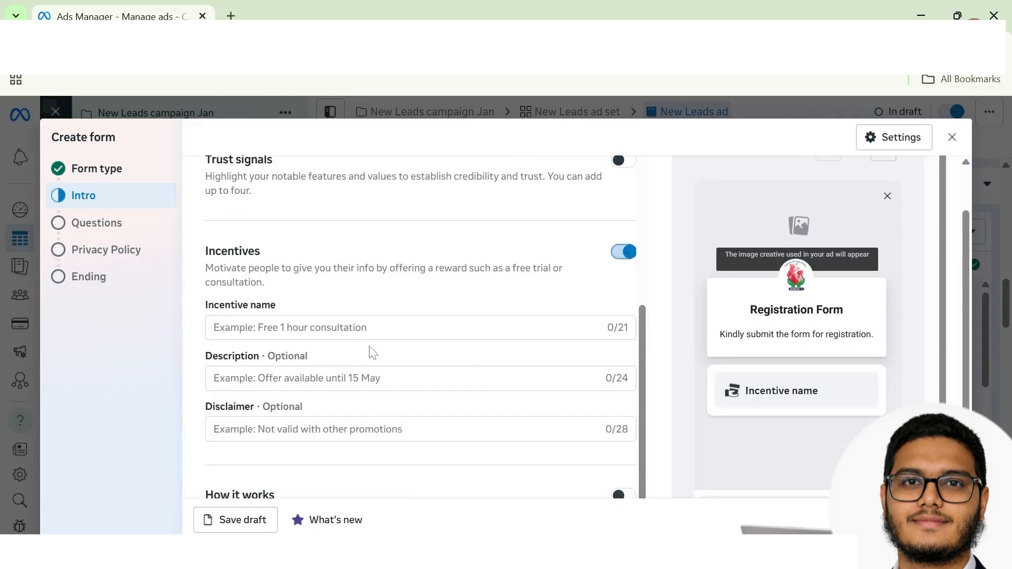
{"action": "scroll", "coordinate": [322, 396], "scroll_direction": "up", "scroll_amount": 3}
{"action": "scroll", "coordinate": [322, 395], "scroll_direction": "down", "scroll_amount": 3}
{"action": "left_click", "coordinate": [629, 251]}
{"action": "scroll", "coordinate": [476, 354], "scroll_direction": "down", "scroll_amount": 1}
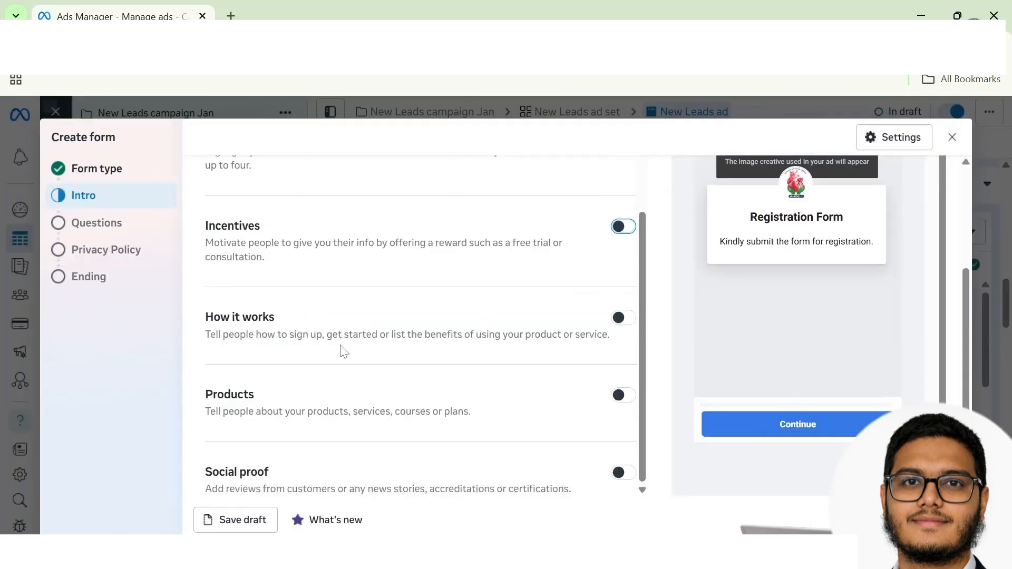
Step: Switch Social proof on and back off, leaving it disabled
{"action": "left_click", "coordinate": [621, 473]}
{"action": "scroll", "coordinate": [484, 467], "scroll_direction": "down", "scroll_amount": 5}
{"action": "left_click", "coordinate": [623, 226]}
{"action": "scroll", "coordinate": [656, 334], "scroll_direction": "up", "scroll_amount": 3}
{"action": "scroll", "coordinate": [655, 334], "scroll_direction": "down", "scroll_amount": 3}
{"action": "scroll", "coordinate": [371, 447], "scroll_direction": "down", "scroll_amount": 10}
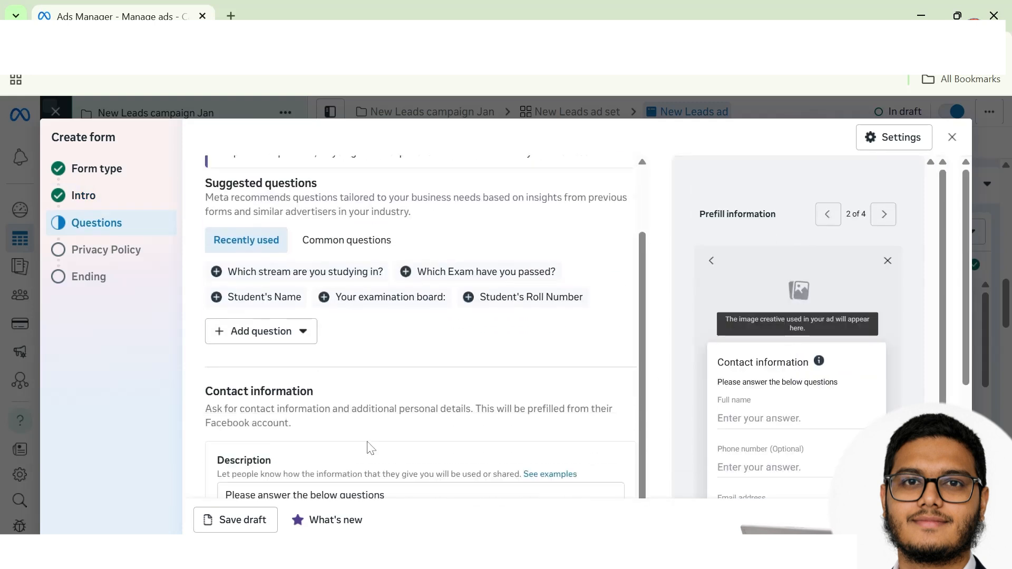
Step: Add a multiple-choice question 'Do you live in Bikaner?' with answers Yes and No
{"action": "left_click", "coordinate": [292, 264]}
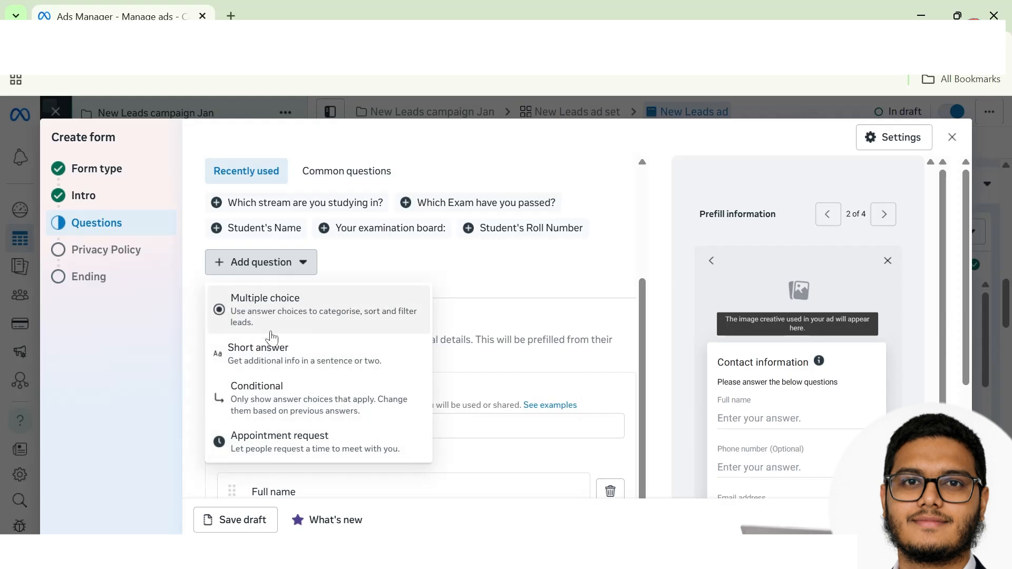
{"action": "left_click", "coordinate": [308, 317]}
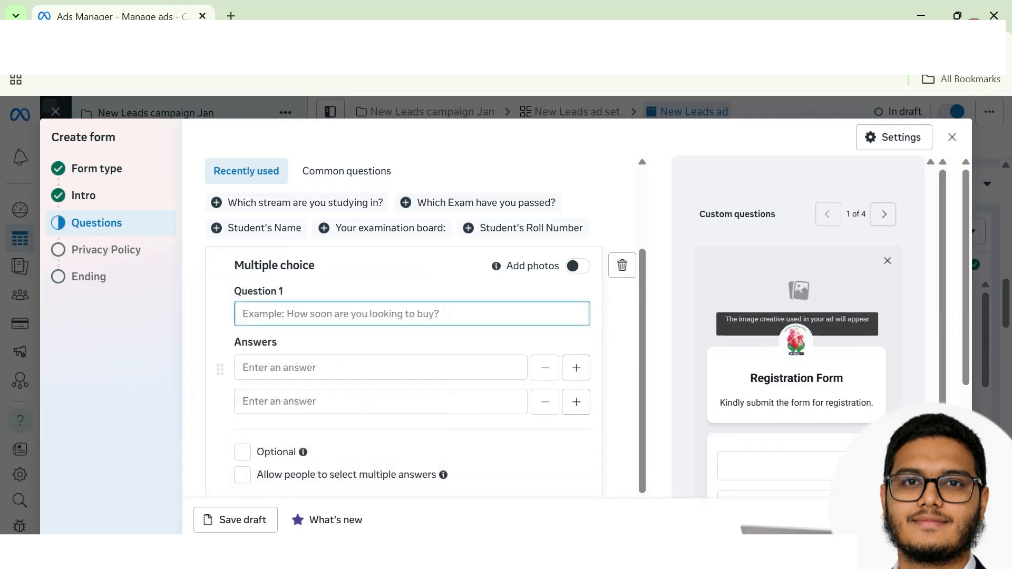
{"action": "type", "text": "Do you live in Bikaner?"}
{"action": "left_click", "coordinate": [381, 368]}
{"action": "type", "text": "Yes"}
{"action": "left_click", "coordinate": [381, 402]}
{"action": "type", "text": "No"}
Step: Add a short-answer question 'What type of disease you are suffering from?'
{"action": "left_click", "coordinate": [261, 478]}
{"action": "left_click", "coordinate": [295, 363]}
{"action": "type", "text": "What type of disease you are suffering from?"}
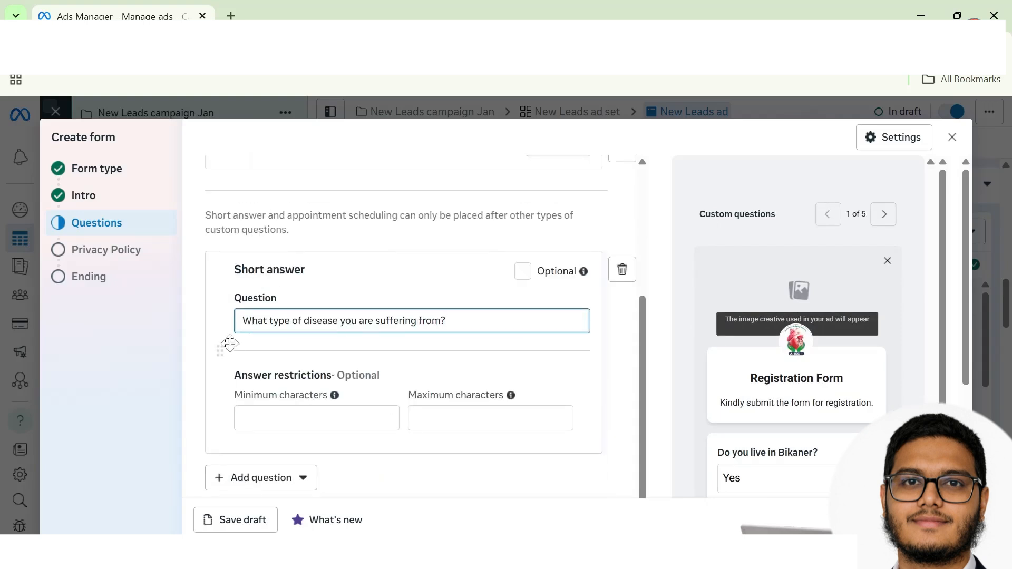
{"action": "scroll", "coordinate": [383, 366], "scroll_direction": "down", "scroll_amount": 3}
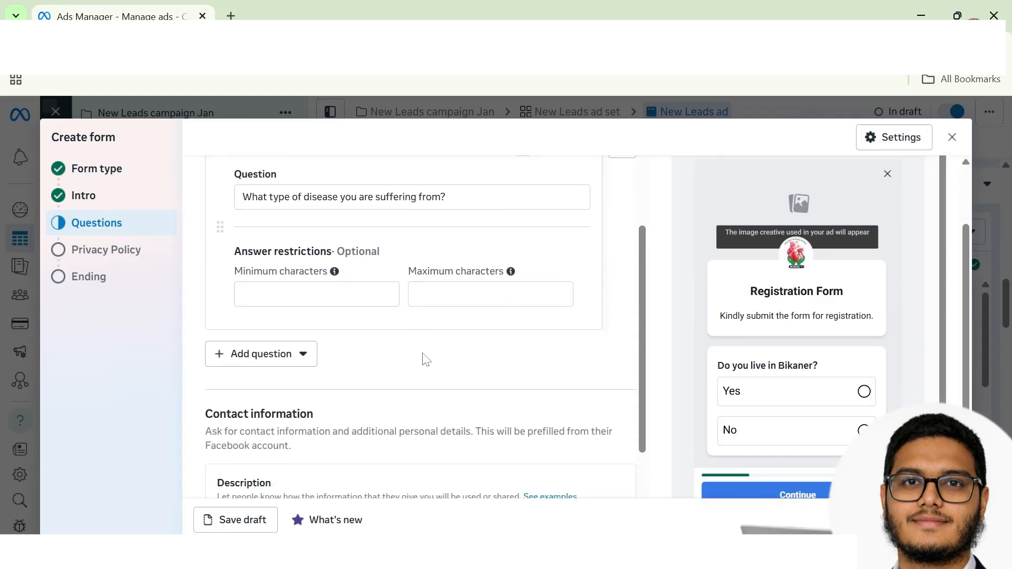
{"action": "scroll", "coordinate": [416, 427], "scroll_direction": "down", "scroll_amount": 5}
Step: Replace the Email address contact field with a Town/city field
{"action": "left_click", "coordinate": [408, 247]}
{"action": "left_click", "coordinate": [209, 378]}
{"action": "left_click", "coordinate": [611, 409]}
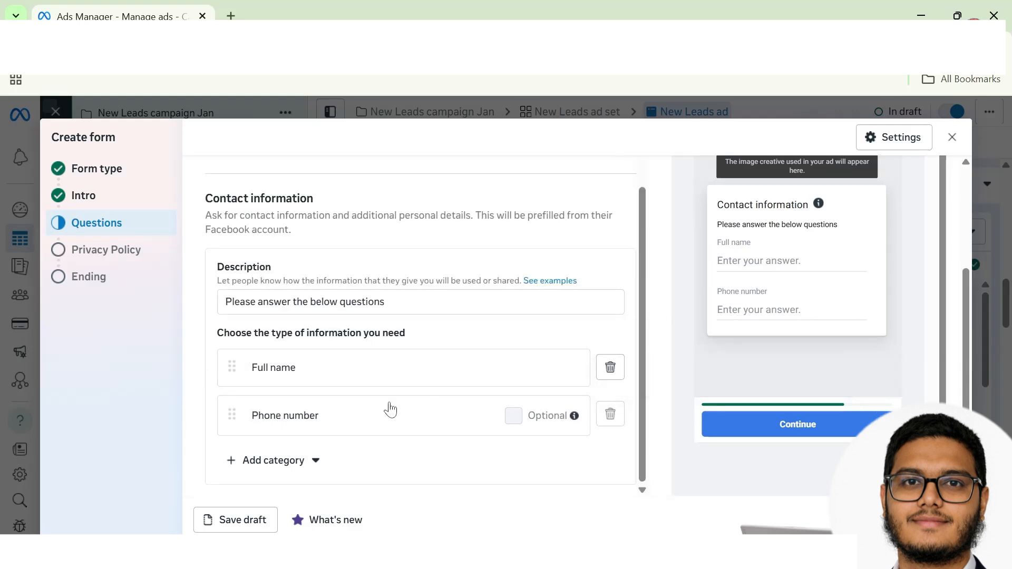
{"action": "left_click", "coordinate": [273, 460]}
{"action": "mouse_move", "coordinate": [267, 316]}
{"action": "left_click", "coordinate": [402, 425]}
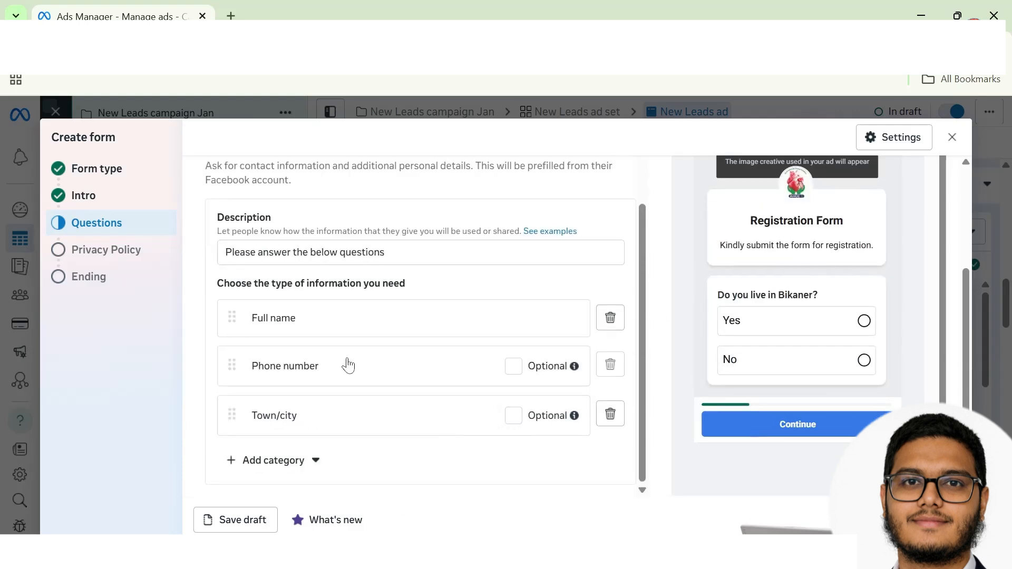
{"action": "scroll", "coordinate": [429, 333], "scroll_direction": "down", "scroll_amount": 6}
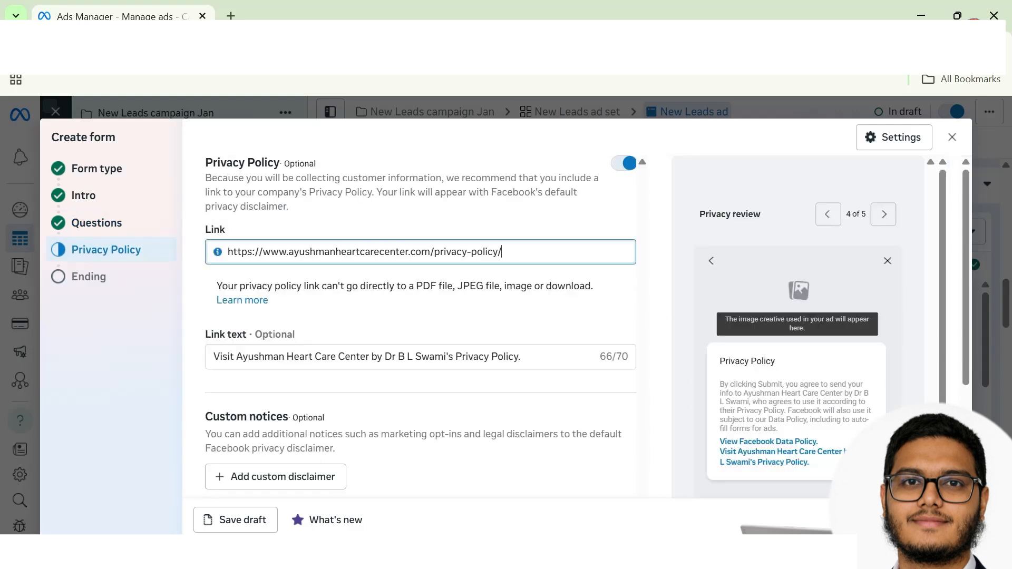
Step: Turn off the privacy policy link on the form's ending
{"action": "left_click_drag", "start_coordinate": [502, 251], "coordinate": [186, 245]}
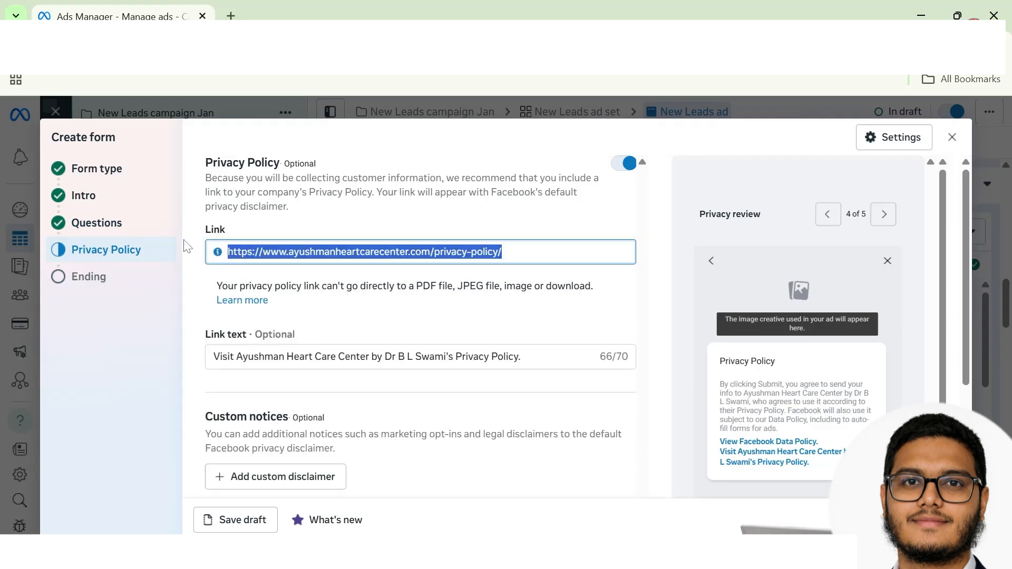
{"action": "left_click_drag", "start_coordinate": [505, 252], "coordinate": [177, 231]}
{"action": "left_click", "coordinate": [614, 165]}
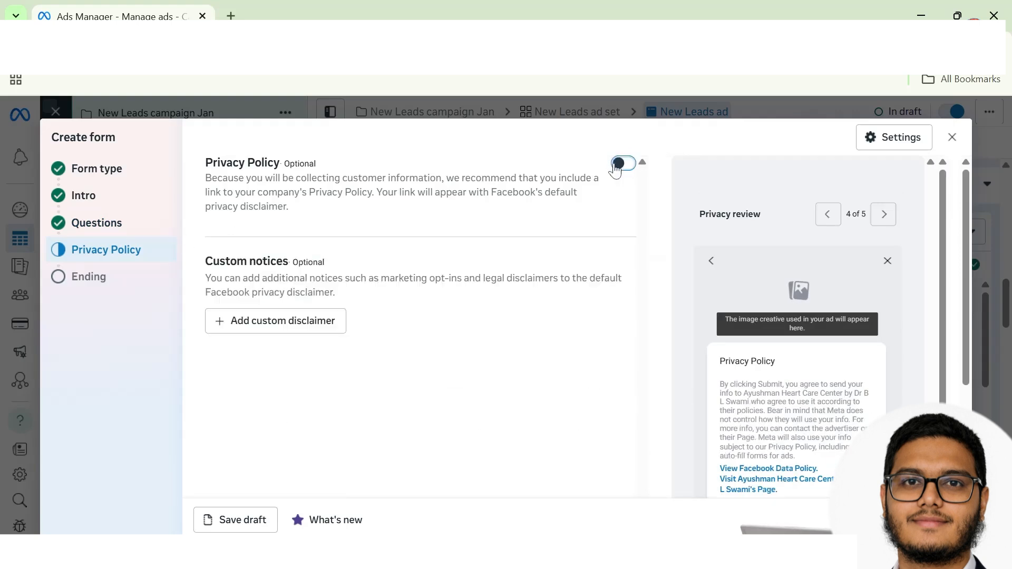
Step: Change the ending description to close with 'hospital or can call us directly and exit the form.'
{"action": "scroll", "coordinate": [325, 257], "scroll_direction": "down", "scroll_amount": 5}
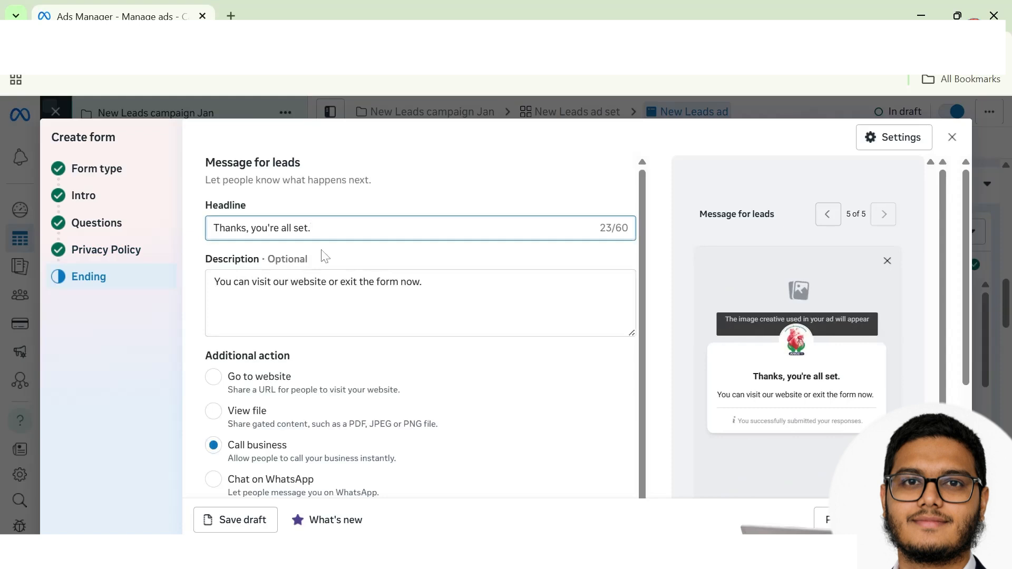
{"action": "left_click_drag", "start_coordinate": [422, 282], "coordinate": [291, 282]}
{"action": "type", "text": "hospital or"}
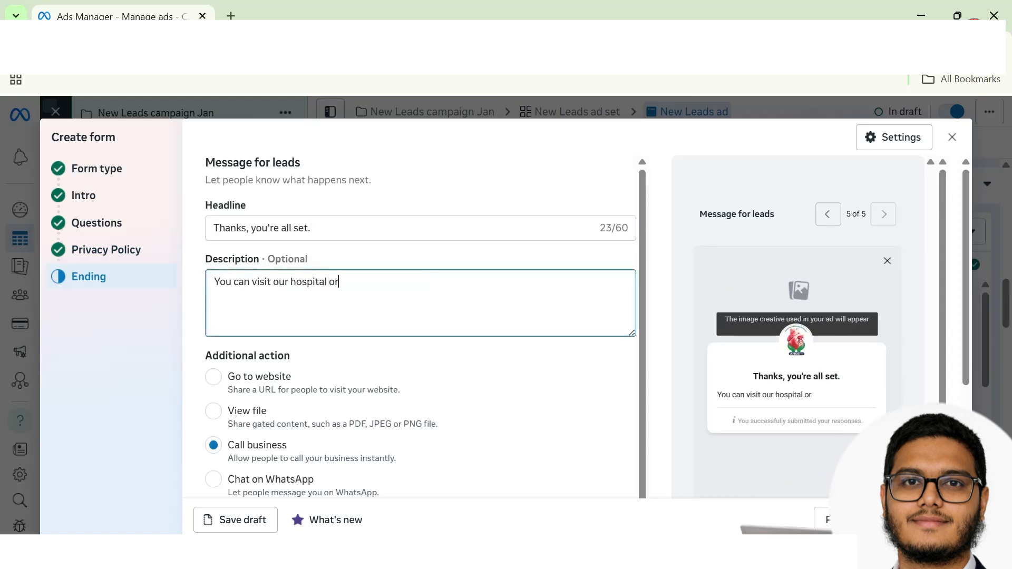
{"action": "type", "text": " can call us direct"}
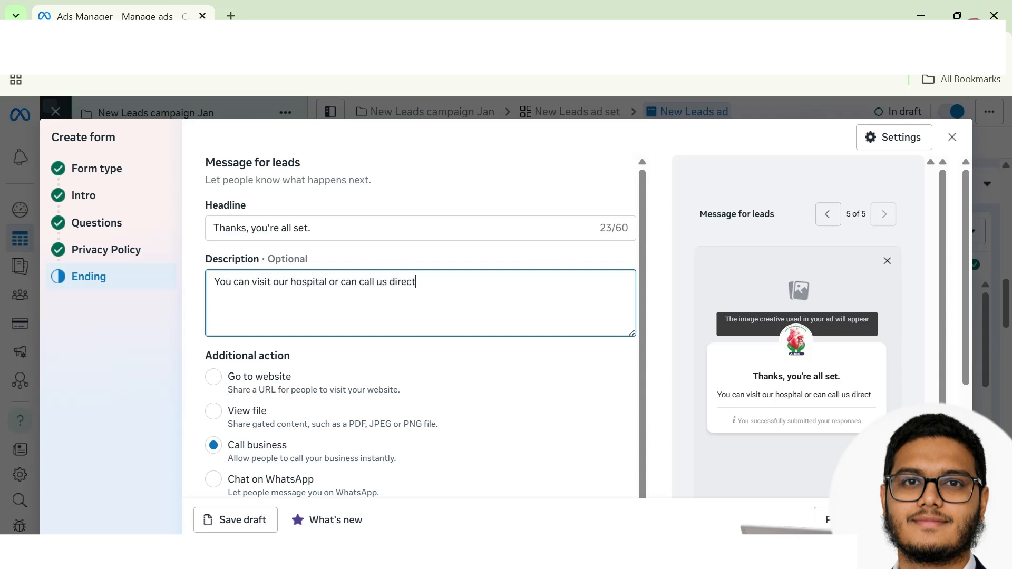
{"action": "type", "text": "ly and exit the form."}
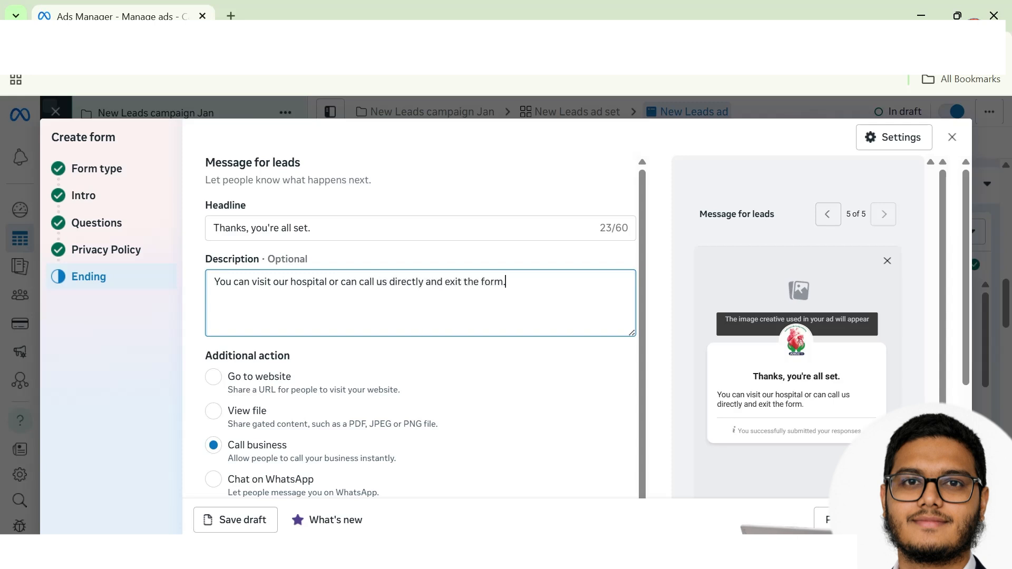
{"action": "scroll", "coordinate": [488, 353], "scroll_direction": "down", "scroll_amount": 2}
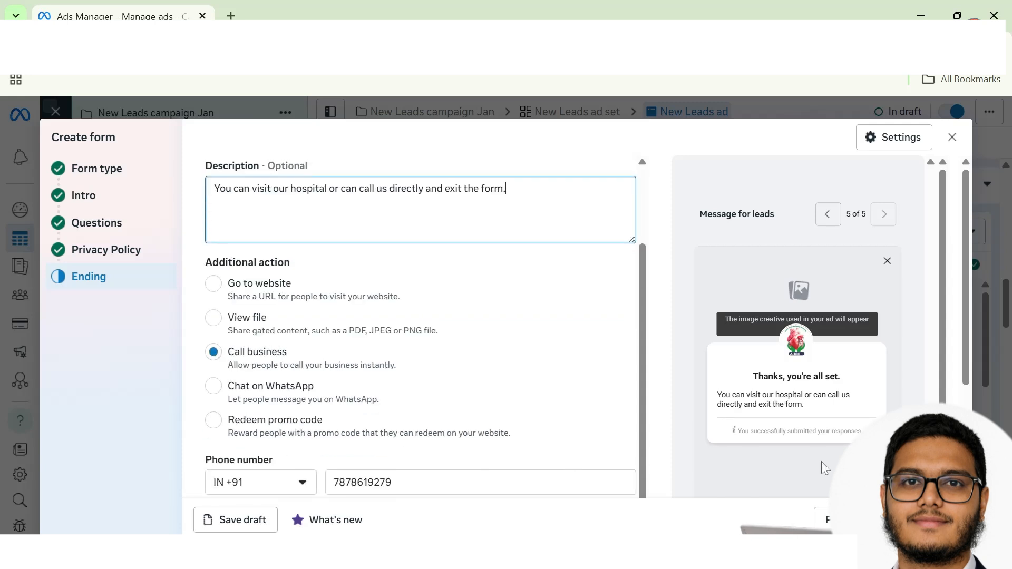
{"action": "left_click", "coordinate": [424, 377]}
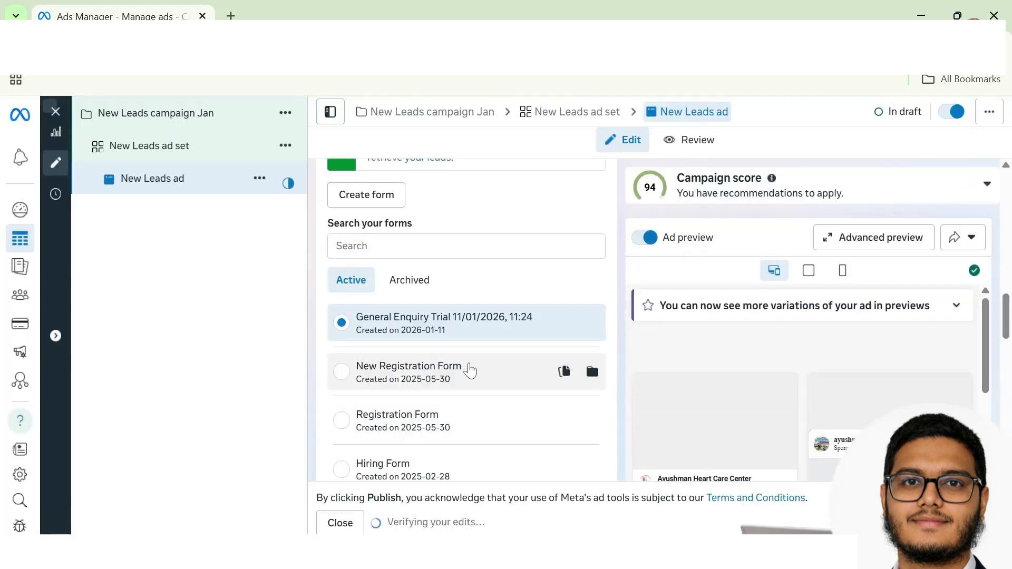
Step: Set up a single image ad using the 'Your Business Ad Here' image, accepting the default crops
{"action": "scroll", "coordinate": [424, 377], "scroll_direction": "down", "scroll_amount": 10}
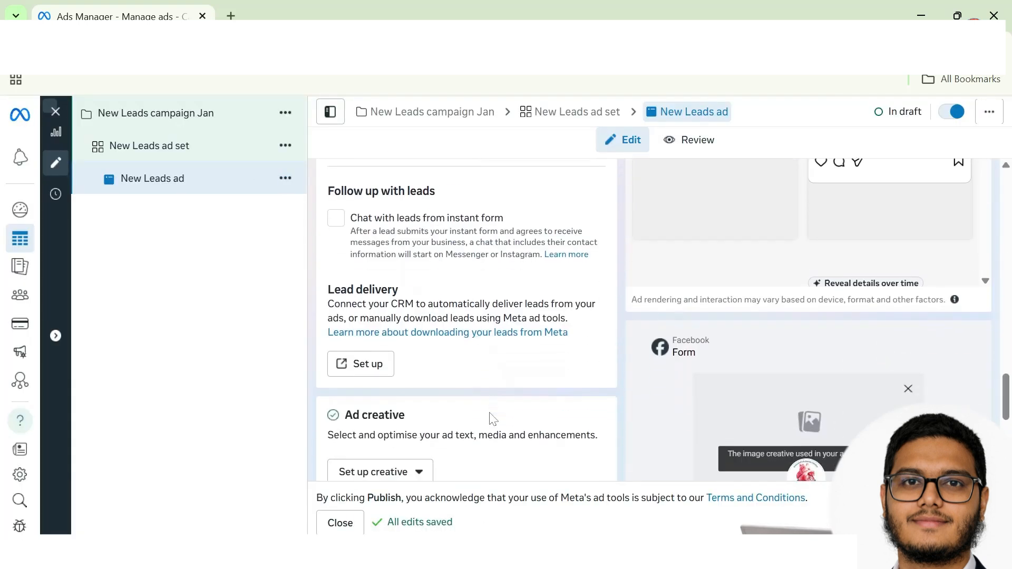
{"action": "left_click", "coordinate": [380, 354]}
{"action": "left_click", "coordinate": [372, 390]}
{"action": "left_click", "coordinate": [203, 336]}
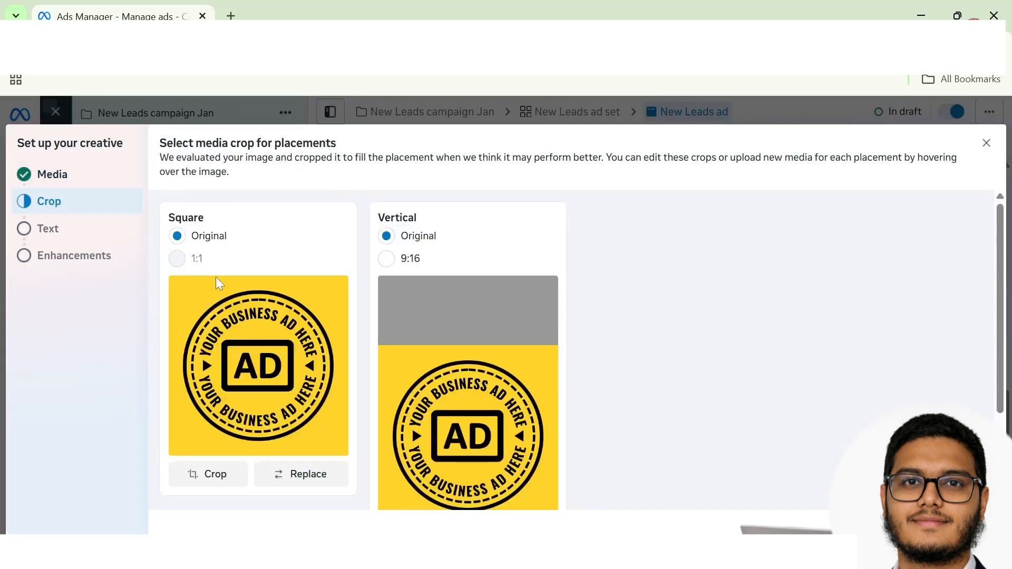
{"action": "left_click", "coordinate": [971, 528]}
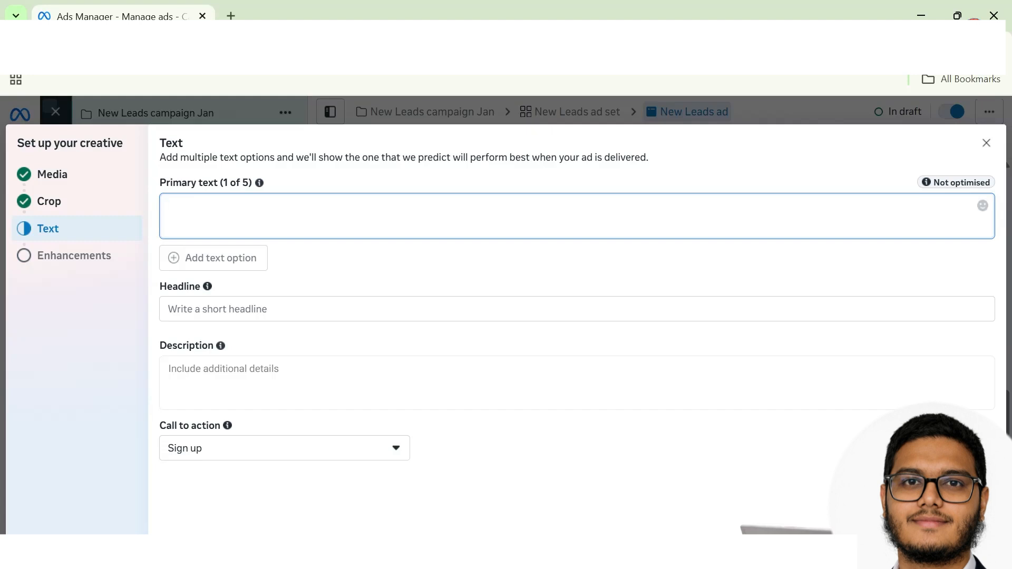
Step: Enter the headline 'Get an Appointment' and set the call to action to Book now
{"action": "left_click", "coordinate": [217, 310]}
{"action": "type", "text": "Geta n Appointment"}
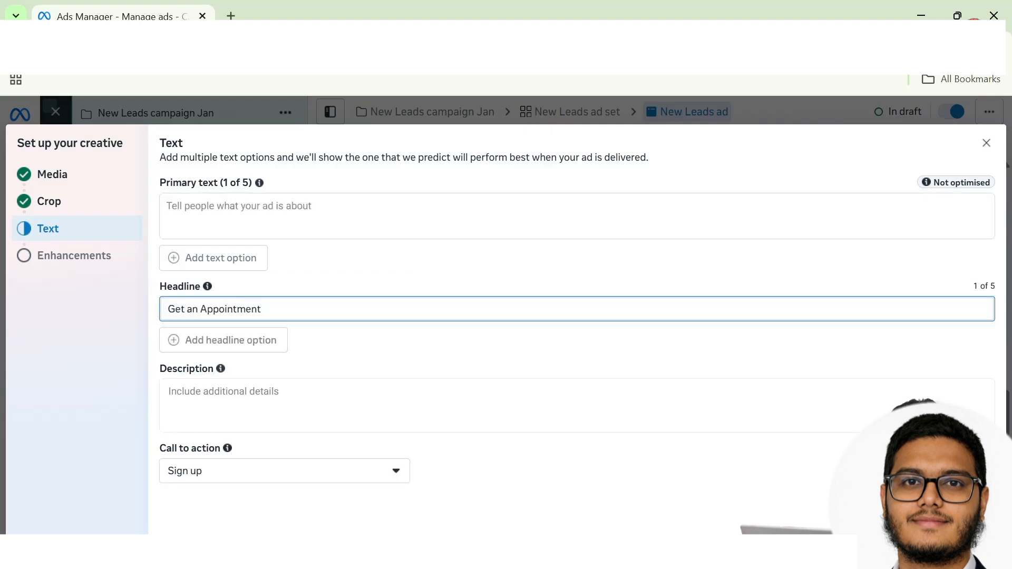
{"action": "left_click", "coordinate": [241, 381]}
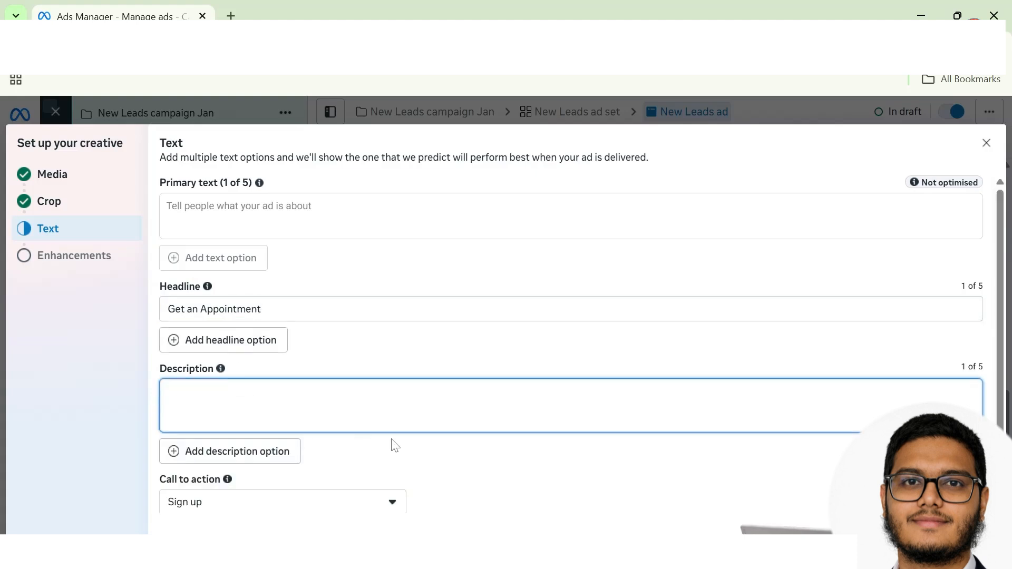
{"action": "left_click", "coordinate": [356, 504]}
{"action": "scroll", "coordinate": [337, 413], "scroll_direction": "down", "scroll_amount": 1}
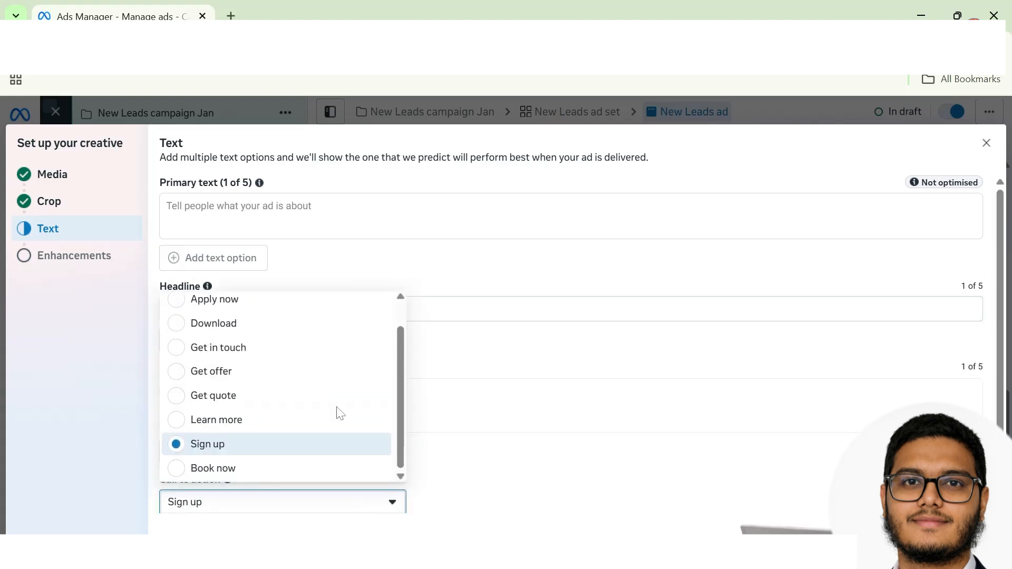
{"action": "scroll", "coordinate": [334, 414], "scroll_direction": "up", "scroll_amount": 1}
{"action": "scroll", "coordinate": [266, 421], "scroll_direction": "down", "scroll_amount": 1}
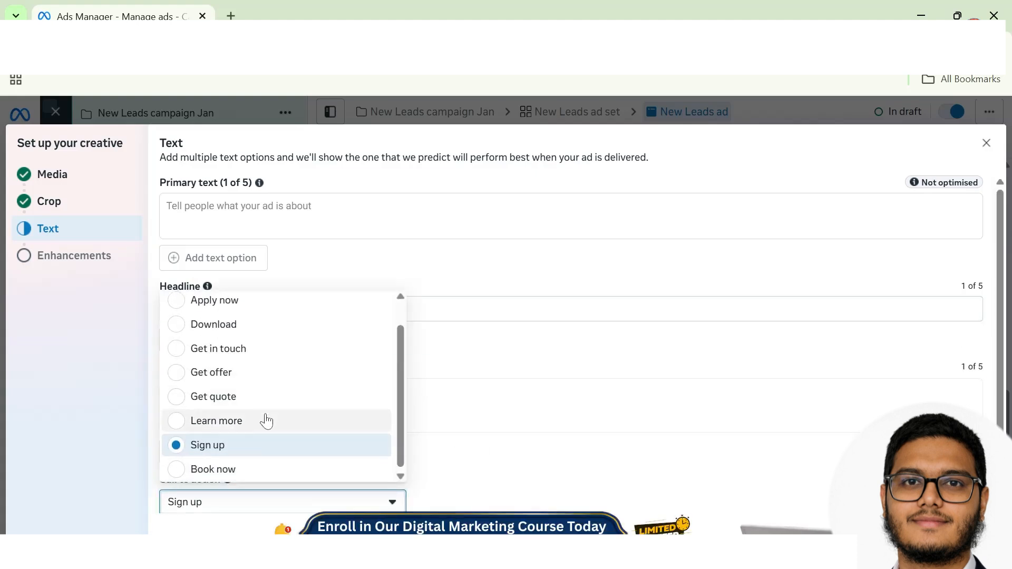
{"action": "left_click", "coordinate": [262, 469]}
{"action": "left_click", "coordinate": [966, 524]}
{"action": "scroll", "coordinate": [426, 334], "scroll_direction": "down", "scroll_amount": 3}
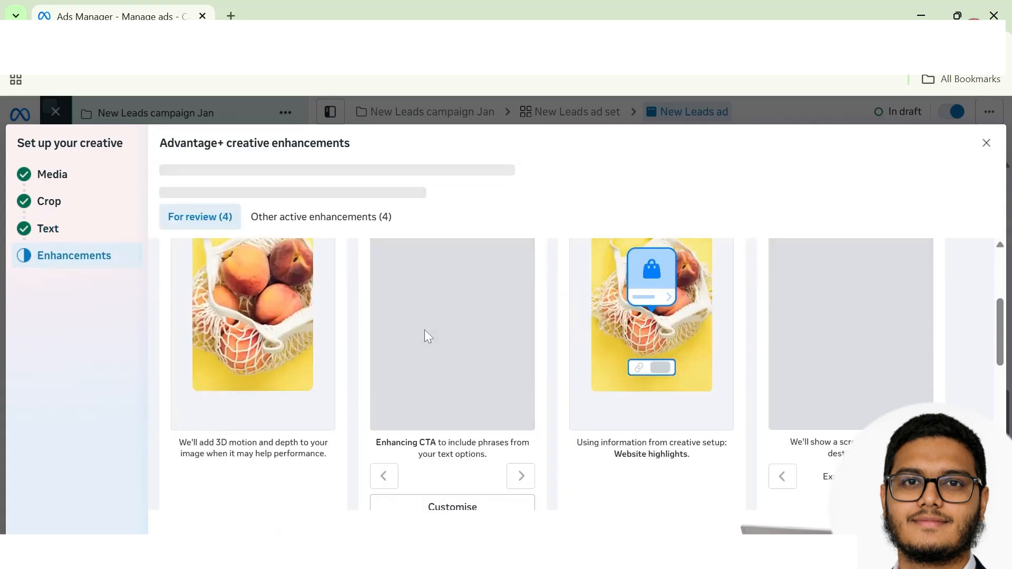
{"action": "scroll", "coordinate": [425, 335], "scroll_direction": "up", "scroll_amount": 3}
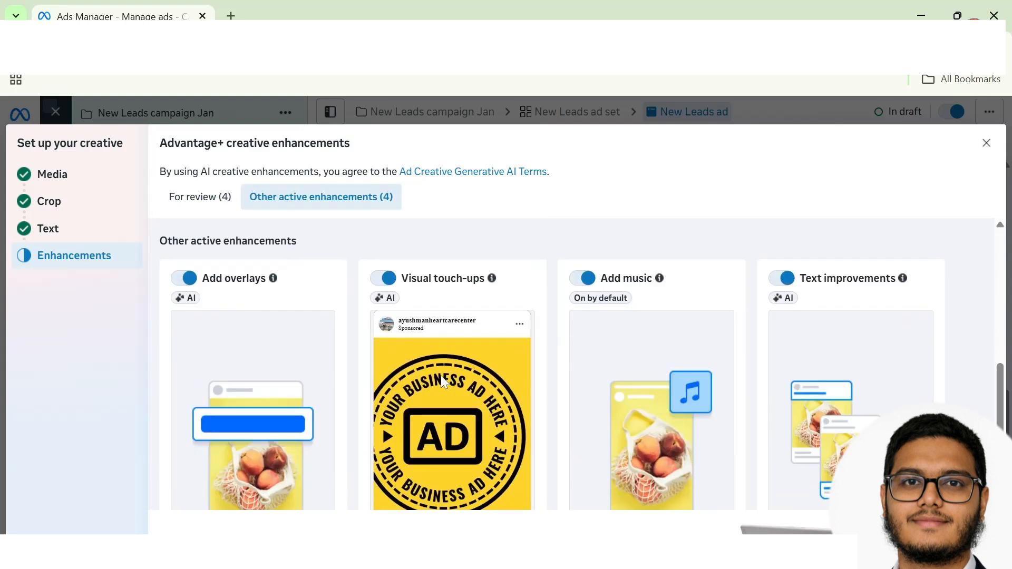
{"action": "scroll", "coordinate": [652, 464], "scroll_direction": "down", "scroll_amount": 4}
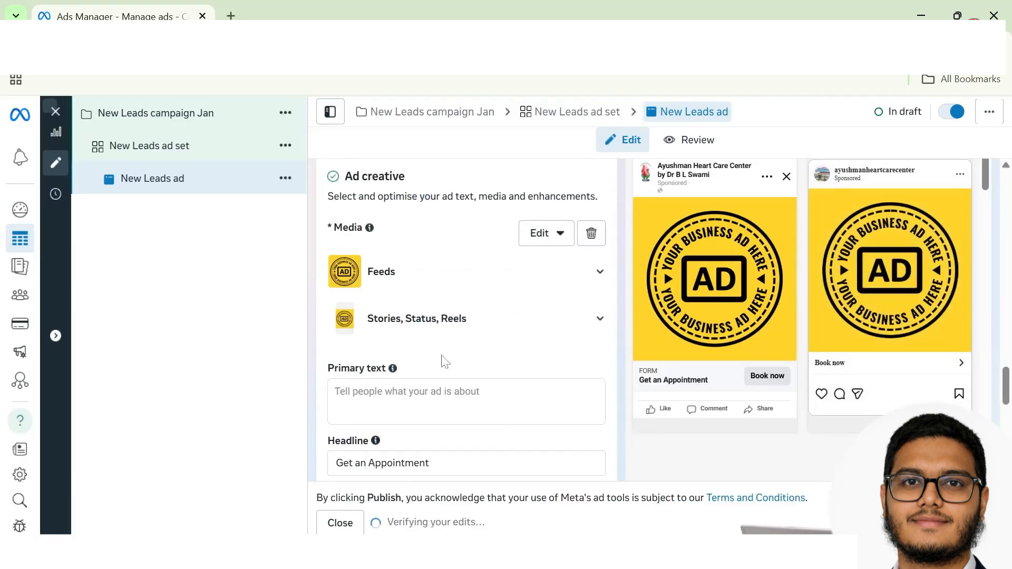
Step: Use the vertical 900×1600 image for the Stories, Status and Reels placements
{"action": "left_click", "coordinate": [573, 319]}
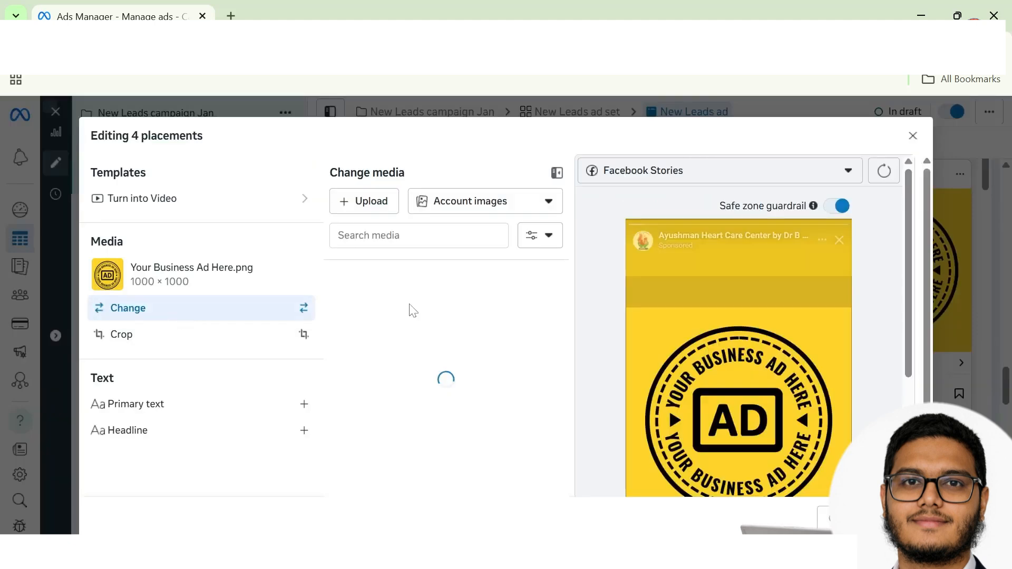
{"action": "left_click", "coordinate": [448, 313]}
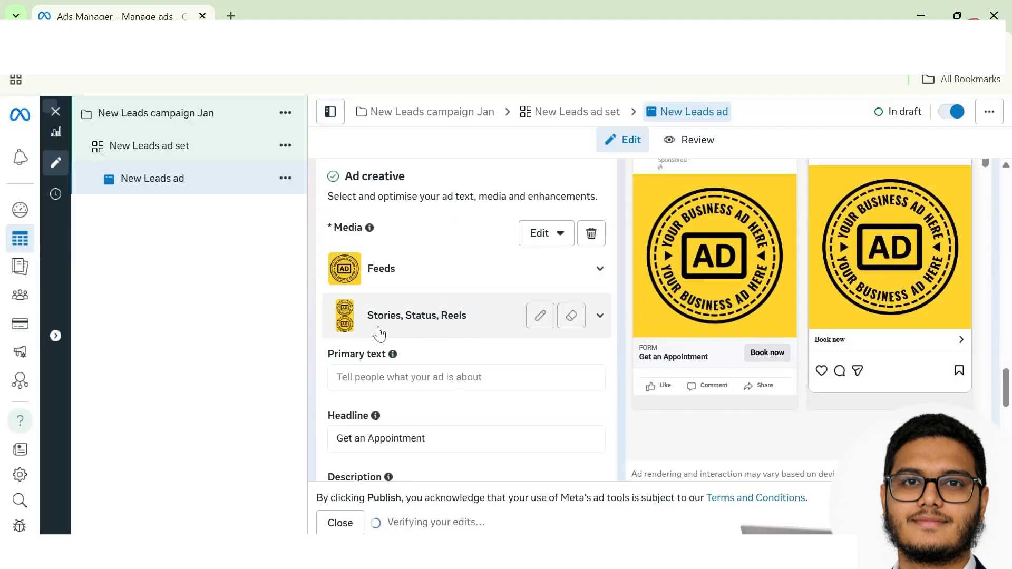
{"action": "scroll", "coordinate": [606, 384], "scroll_direction": "up", "scroll_amount": 2}
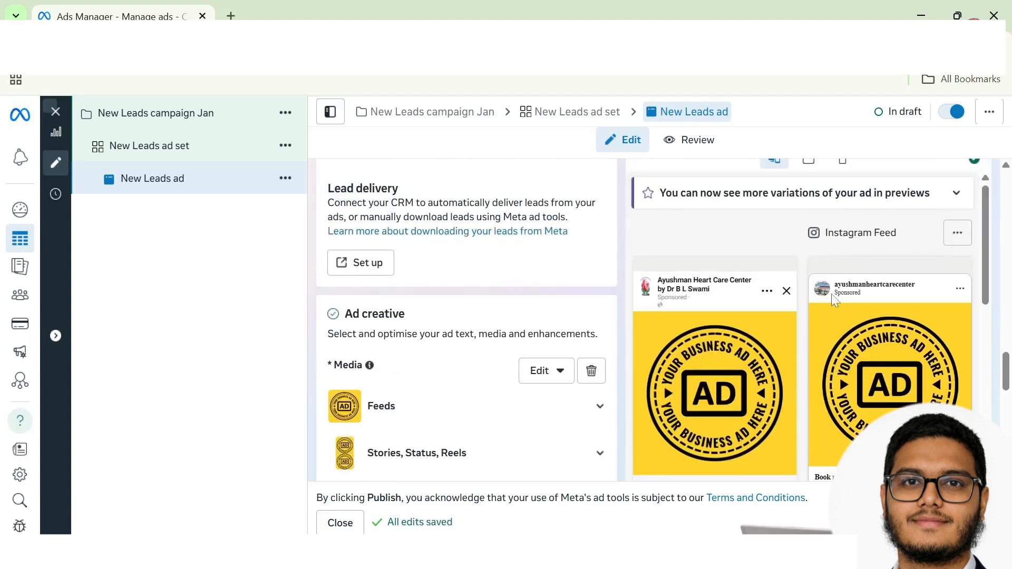
{"action": "scroll", "coordinate": [831, 293], "scroll_direction": "down", "scroll_amount": 2}
Step: Step through the Registration Form preview to its 'Thanks, you're all set' page
{"action": "scroll", "coordinate": [818, 377], "scroll_direction": "down", "scroll_amount": 5}
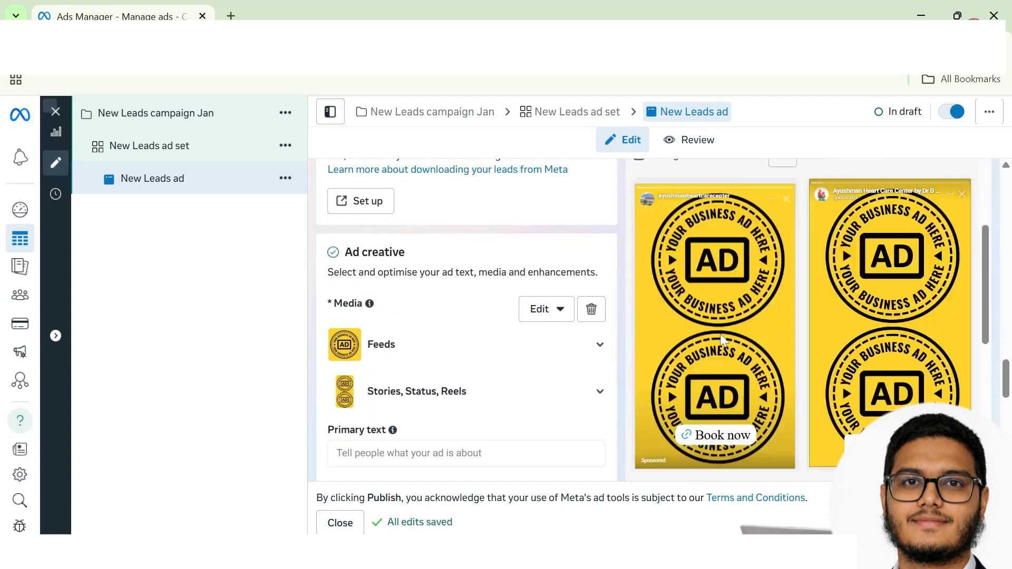
{"action": "scroll", "coordinate": [768, 423], "scroll_direction": "down", "scroll_amount": 5}
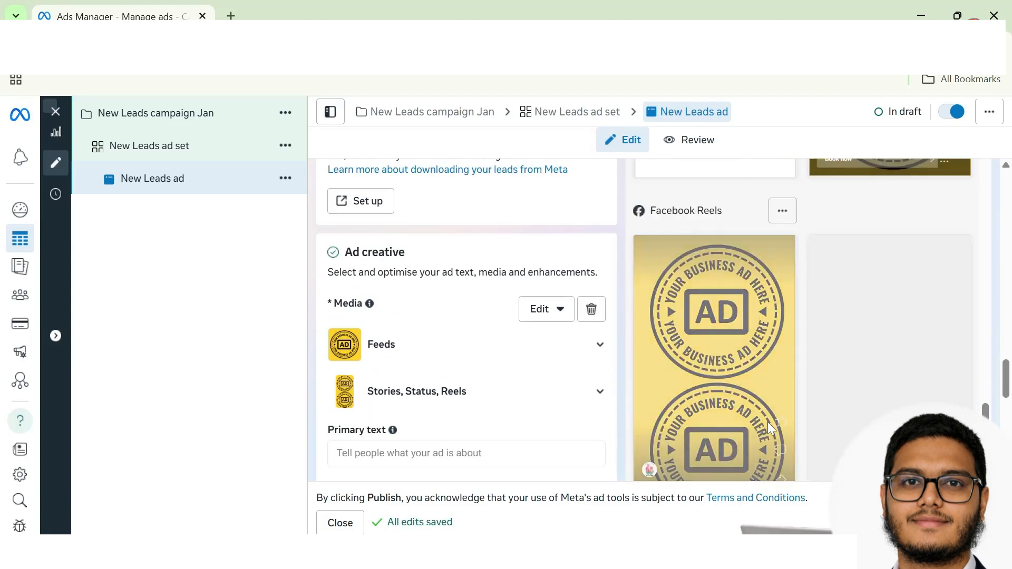
{"action": "scroll", "coordinate": [475, 389], "scroll_direction": "down", "scroll_amount": 6}
{"action": "scroll", "coordinate": [464, 393], "scroll_direction": "down", "scroll_amount": 3}
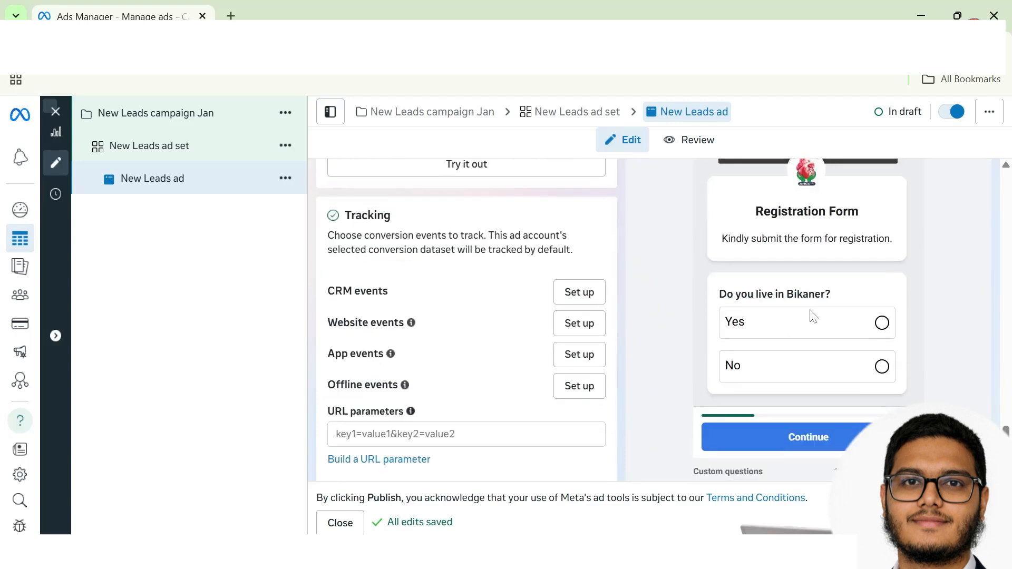
{"action": "scroll", "coordinate": [833, 244], "scroll_direction": "up", "scroll_amount": 6}
{"action": "scroll", "coordinate": [834, 244], "scroll_direction": "down", "scroll_amount": 2}
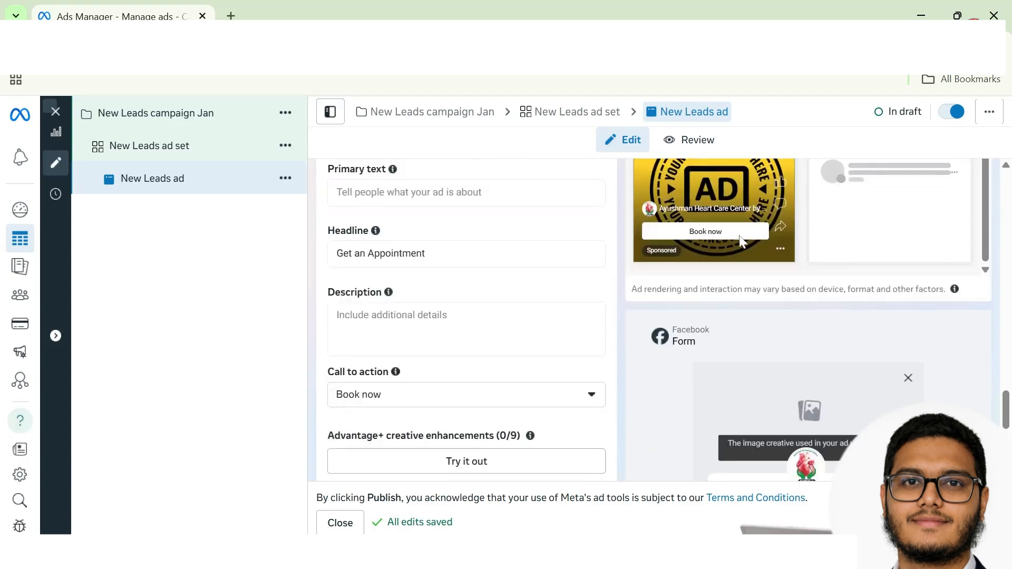
{"action": "scroll", "coordinate": [791, 351], "scroll_direction": "down", "scroll_amount": 2}
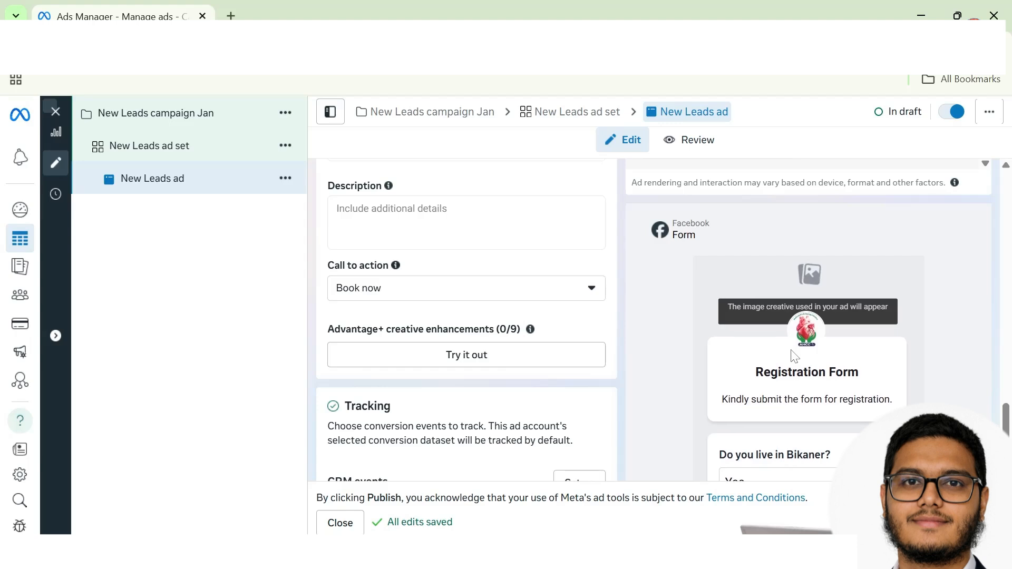
{"action": "scroll", "coordinate": [942, 371], "scroll_direction": "down", "scroll_amount": 1}
{"action": "scroll", "coordinate": [942, 375], "scroll_direction": "down", "scroll_amount": 2}
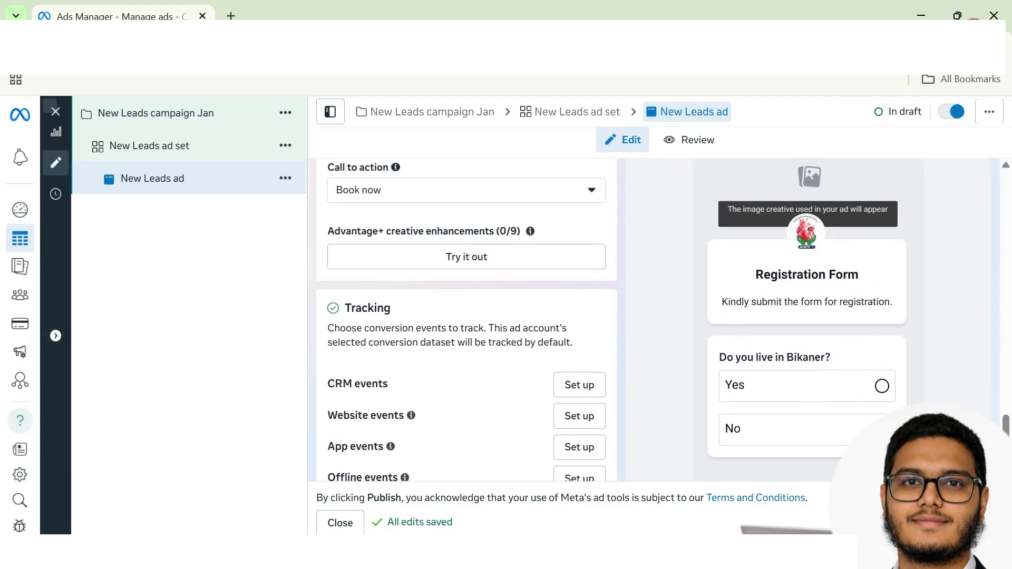
{"action": "scroll", "coordinate": [857, 391], "scroll_direction": "down", "scroll_amount": 1}
{"action": "left_click", "coordinate": [818, 454]}
{"action": "scroll", "coordinate": [786, 327], "scroll_direction": "up", "scroll_amount": 1}
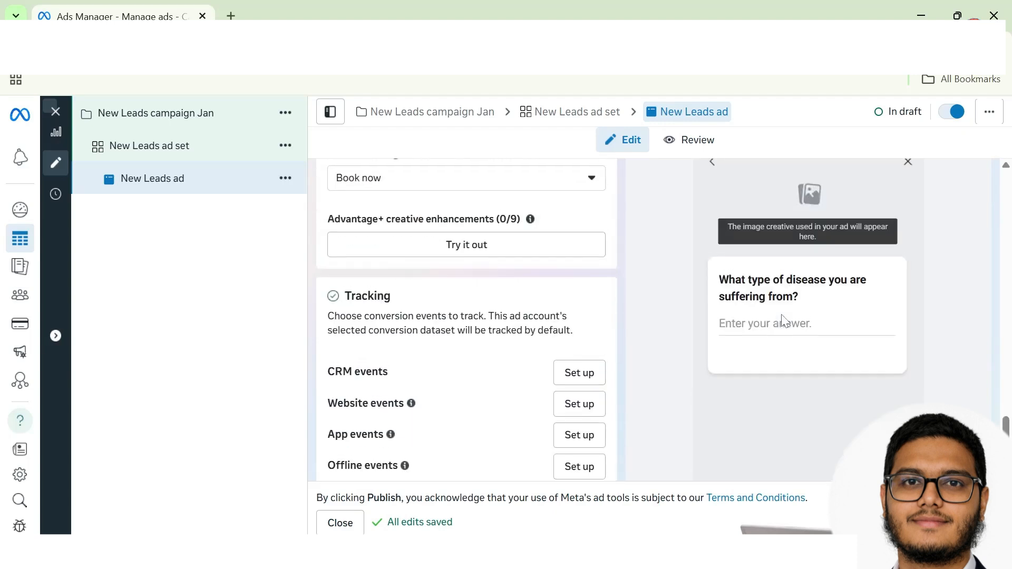
{"action": "scroll", "coordinate": [663, 319], "scroll_direction": "down", "scroll_amount": 2}
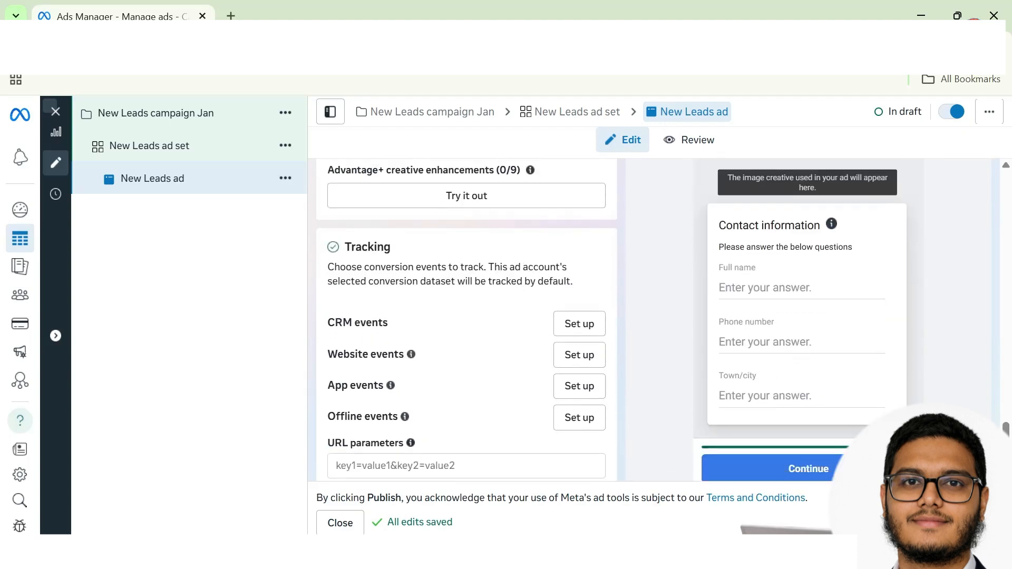
{"action": "scroll", "coordinate": [819, 400], "scroll_direction": "down", "scroll_amount": 2}
{"action": "left_click", "coordinate": [818, 416]}
{"action": "scroll", "coordinate": [818, 401], "scroll_direction": "up", "scroll_amount": 1}
{"action": "scroll", "coordinate": [818, 401], "scroll_direction": "down", "scroll_amount": 2}
{"action": "left_click", "coordinate": [818, 416]}
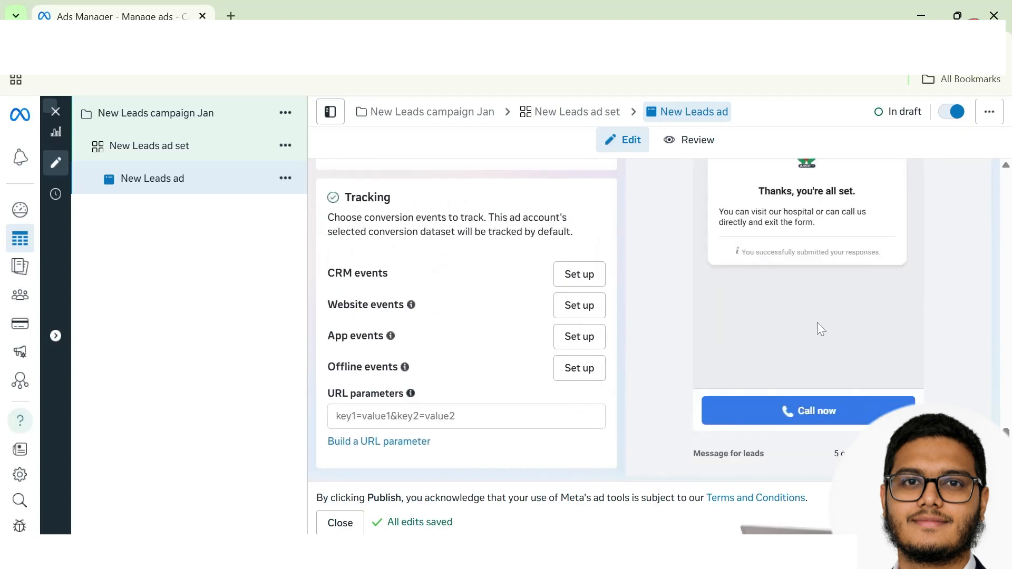